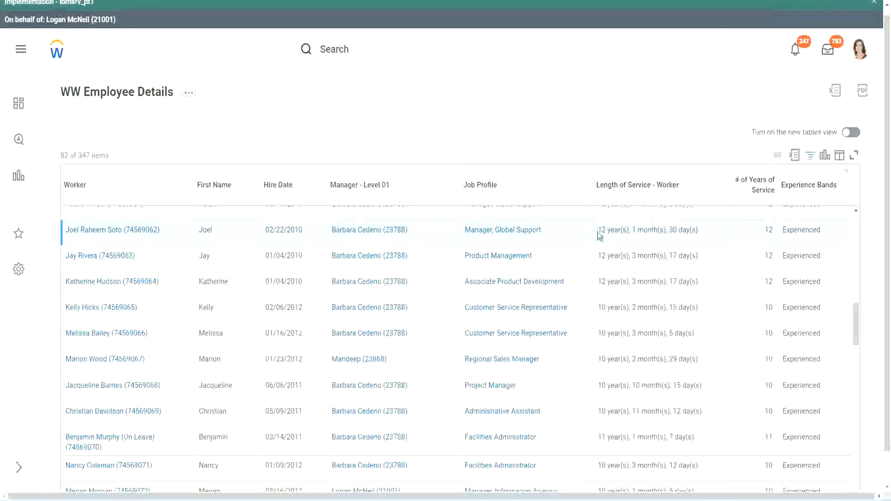
Compare Length of Service with # of Years of Service in the Manager, Global Support row hired 02/22/2010.
left_click_drag(598, 231, 602, 230)
left_click(629, 229)
left_click_drag(597, 231, 683, 230)
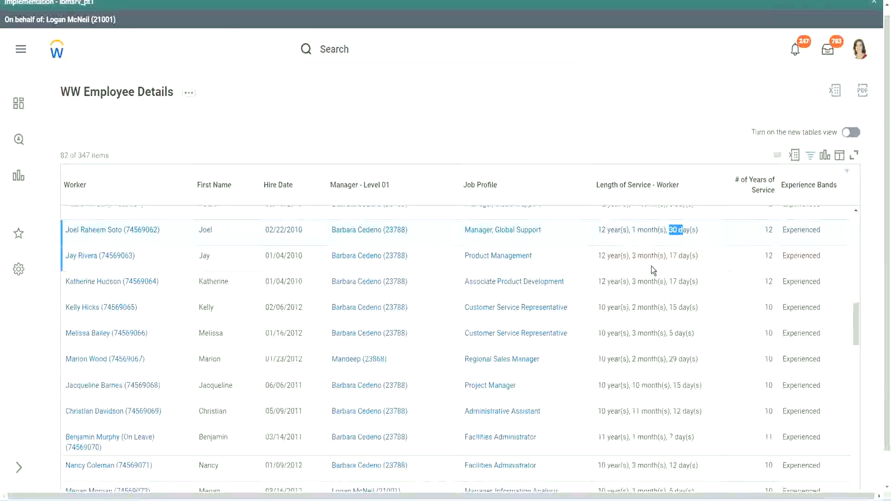
double_click(772, 230)
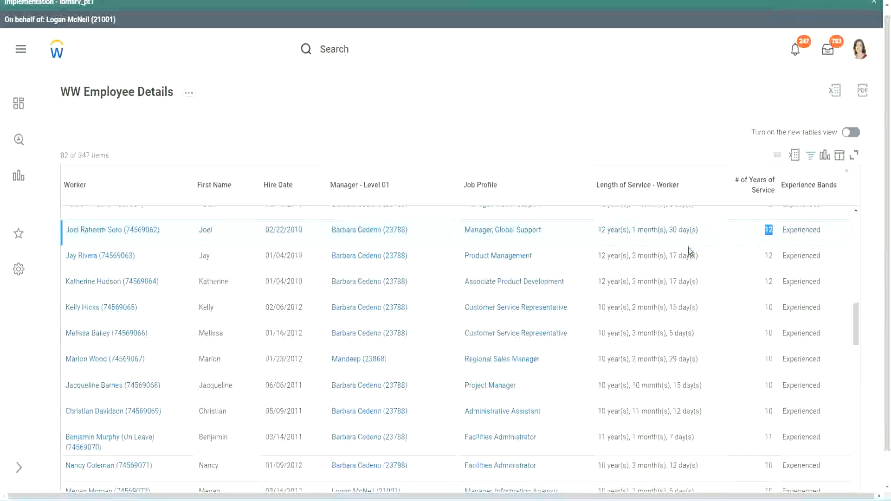
Compare the years, months and days of service with the whole-year count in the Administrative Assistant row.
left_click(615, 411)
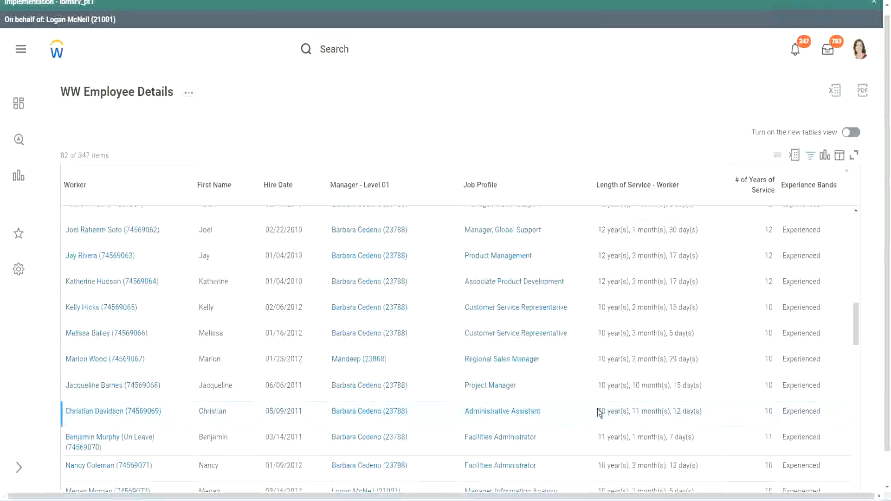
double_click(636, 411)
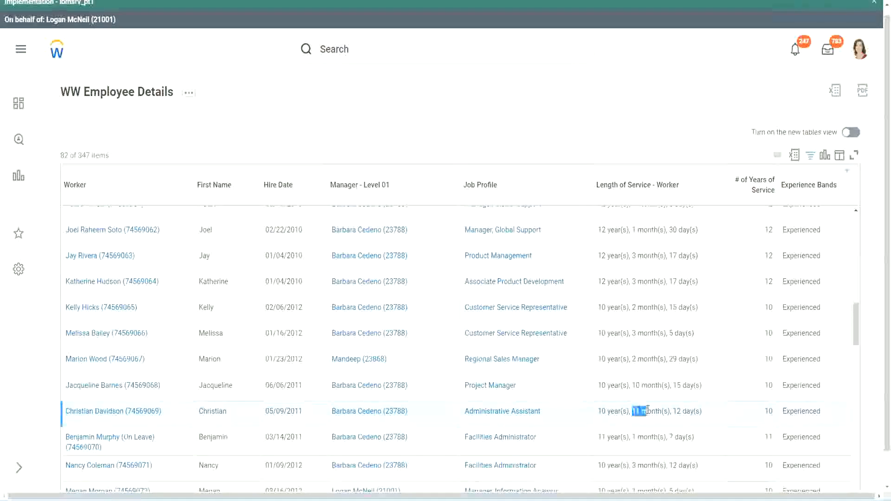
double_click(678, 412)
left_click(692, 412)
double_click(768, 412)
double_click(602, 411)
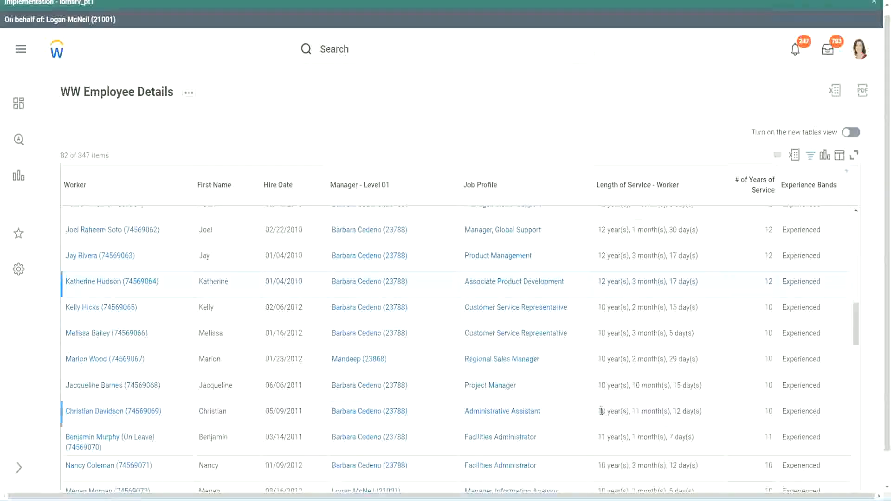
left_click(673, 409)
Check how service length converts to whole years across the Global Support manager, Administrative Assistant and Project Manager rows.
double_click(770, 229)
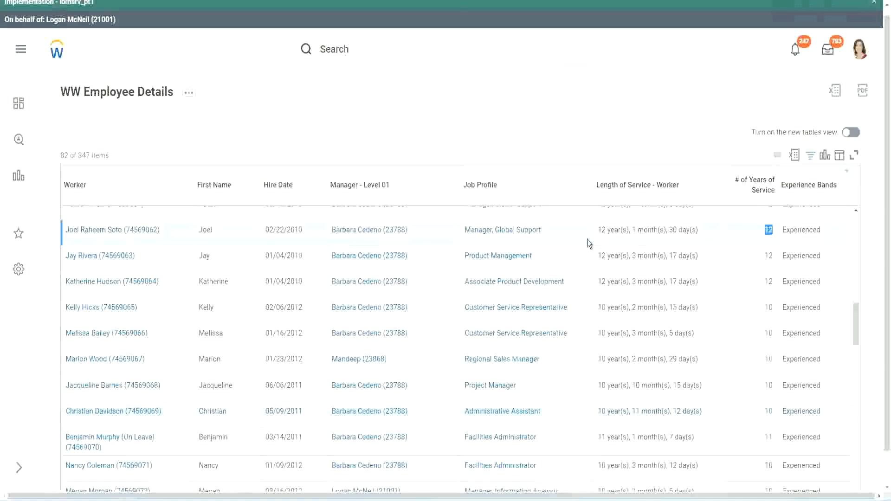
left_click_drag(598, 231, 710, 230)
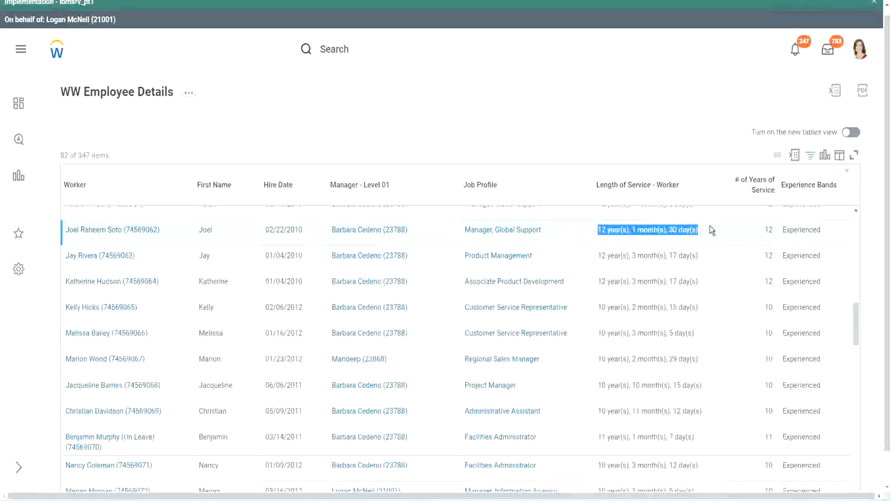
left_click(691, 410)
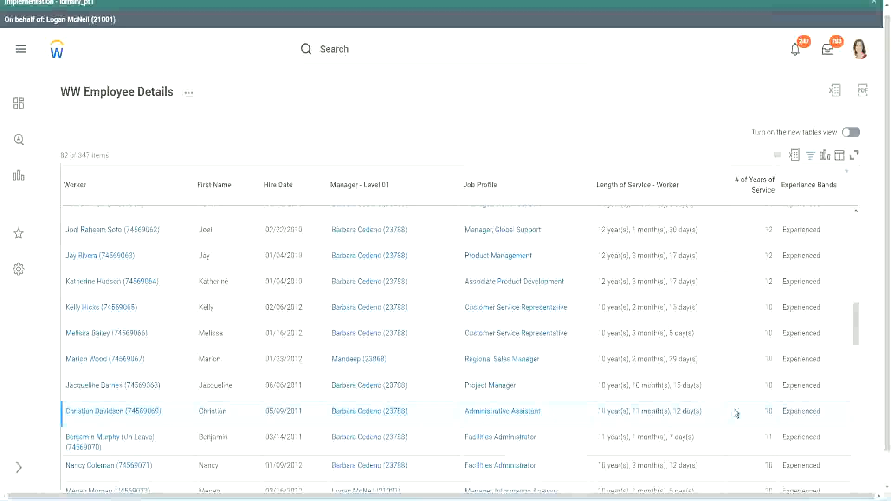
double_click(769, 411)
left_click(737, 414)
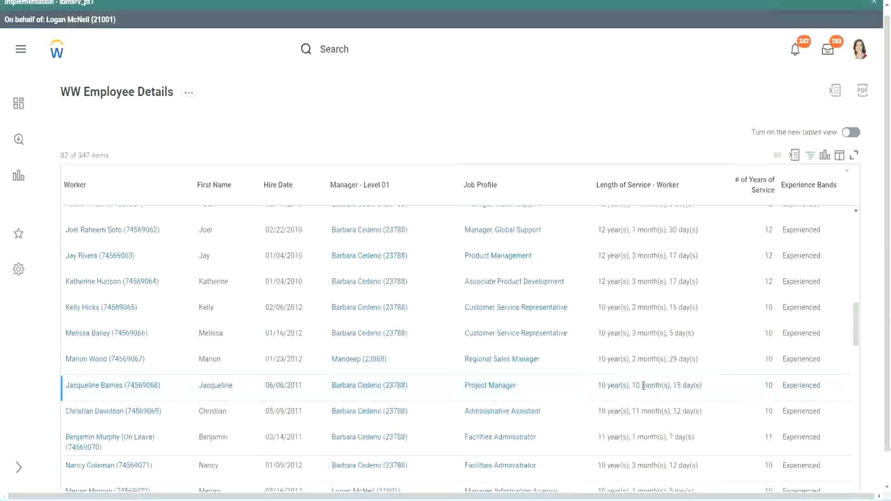
left_click_drag(644, 386, 632, 387)
left_click(666, 385)
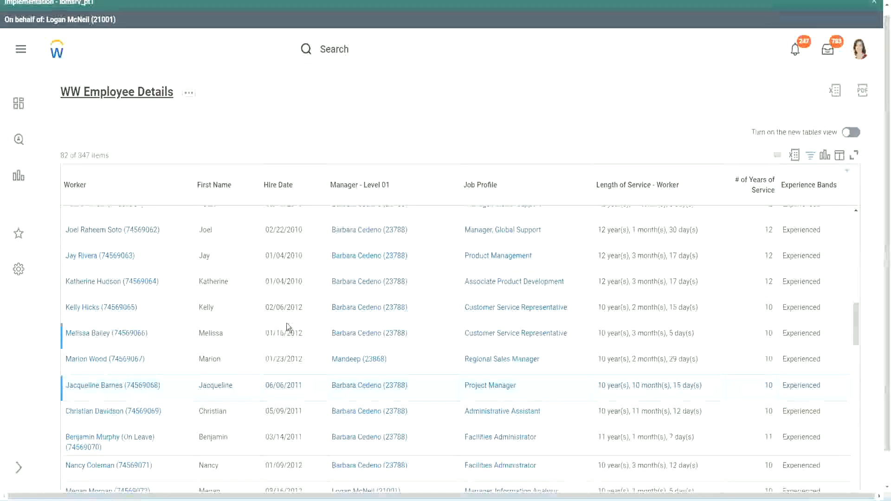
Open the report column field CF-WW-Eval Exp-Derive Experience Bands from Years of Service in a new tab.
scroll(289, 327, "down", 4)
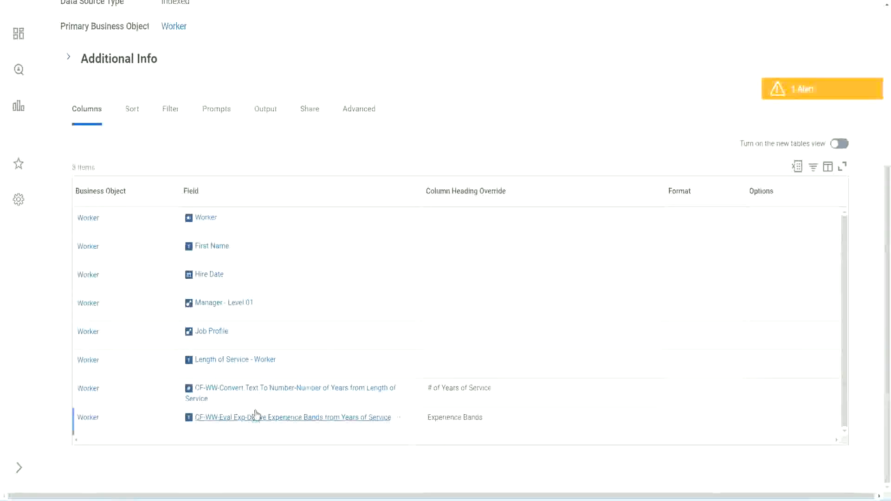
right_click(242, 422)
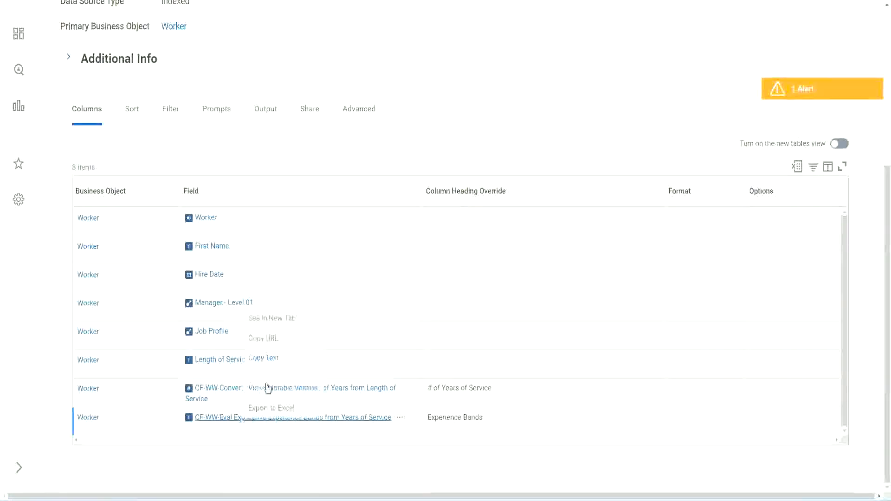
left_click(285, 316)
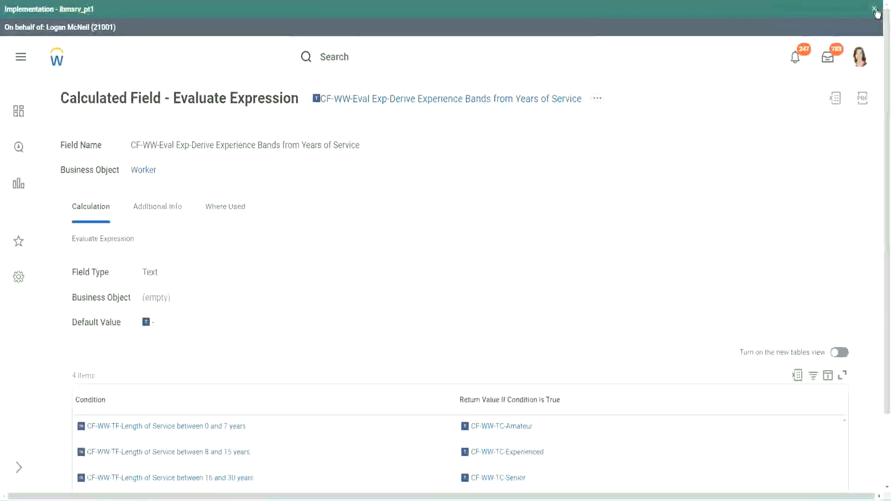
Dismiss the implementation banner and review the Evaluate Expression field's conditions and return values.
left_click(875, 9)
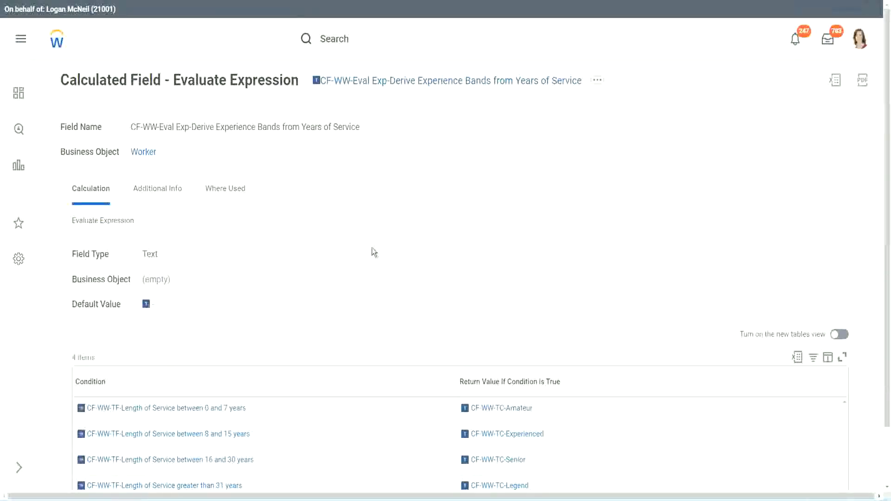
scroll(355, 262, "down", 2)
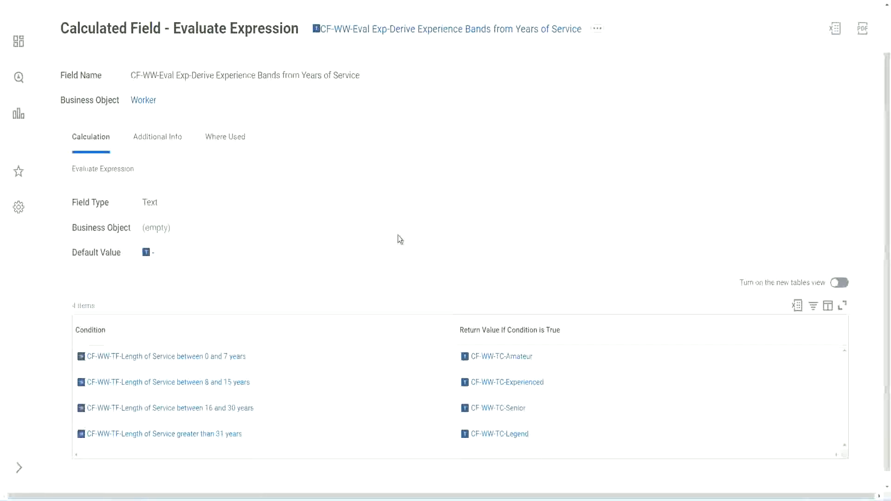
left_click(504, 364)
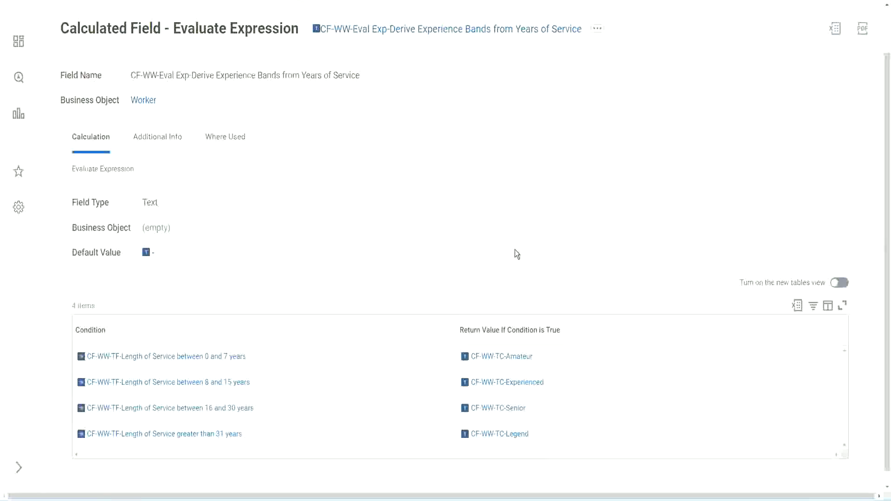
left_click(404, 328)
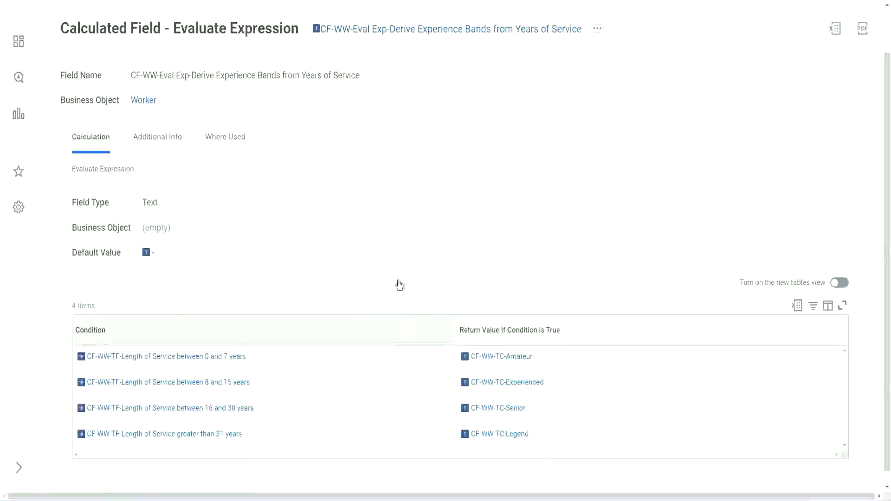
left_click(398, 214)
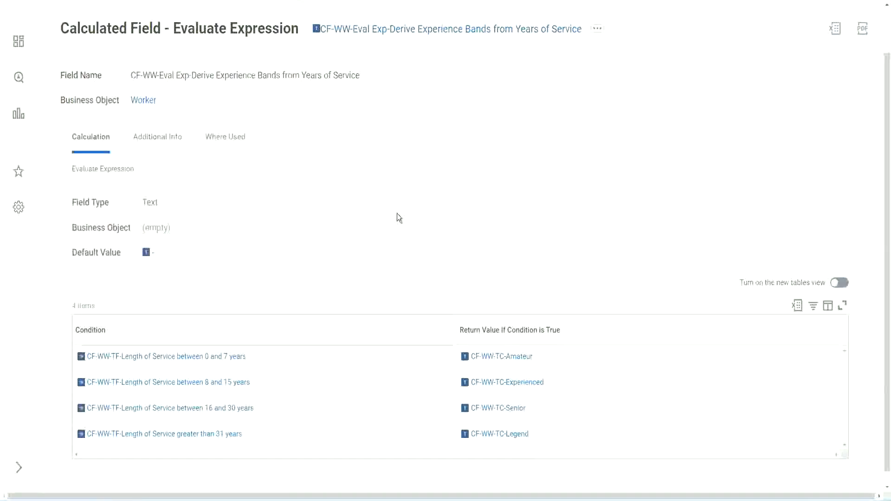
Copy the name text of the Evaluate Expression calculated field from its page heading.
right_click(396, 34)
left_click(415, 84)
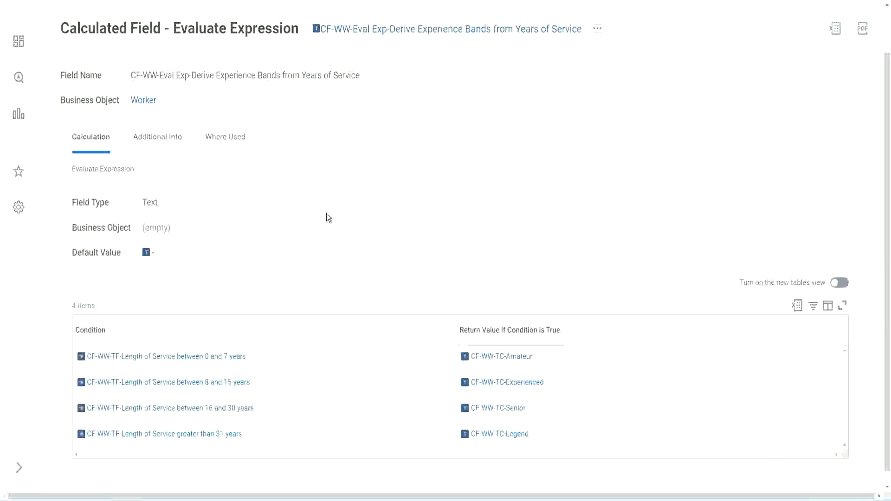
scroll(346, 184, "up", 2)
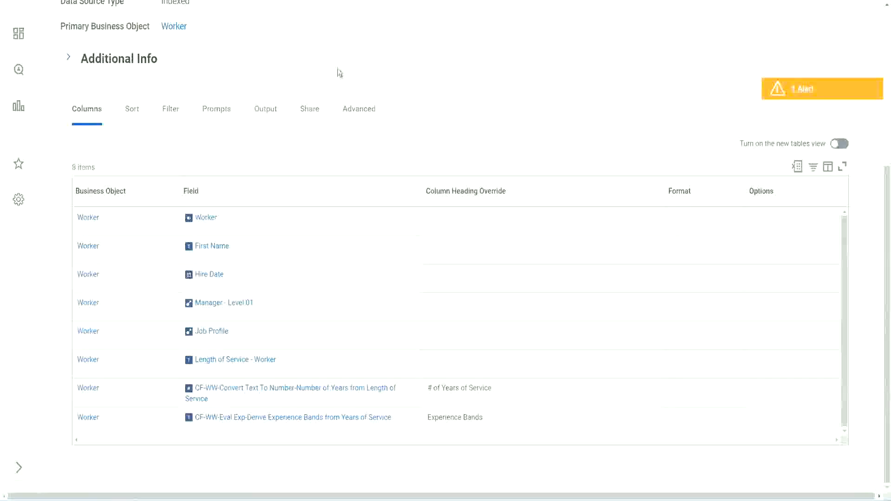
From the WW Employee Details report definition, search for "create cal field" and start the Create Calculated Field task.
scroll(338, 68, "up", 5)
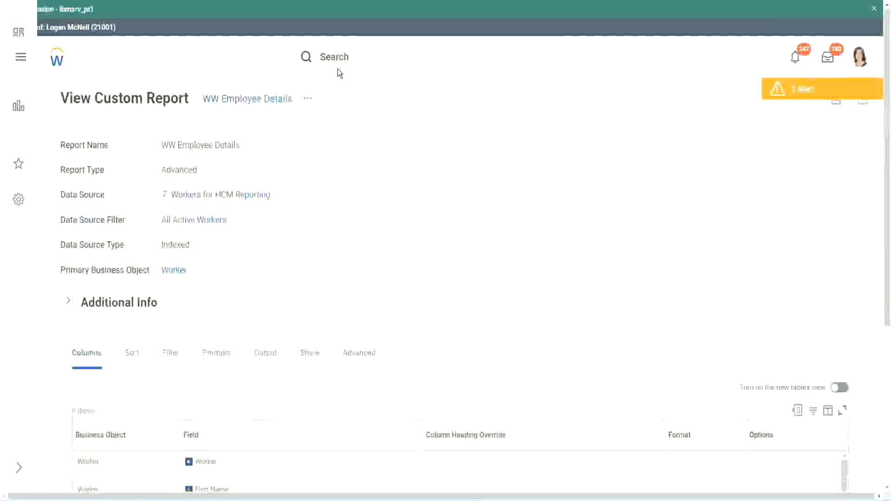
left_click(362, 56)
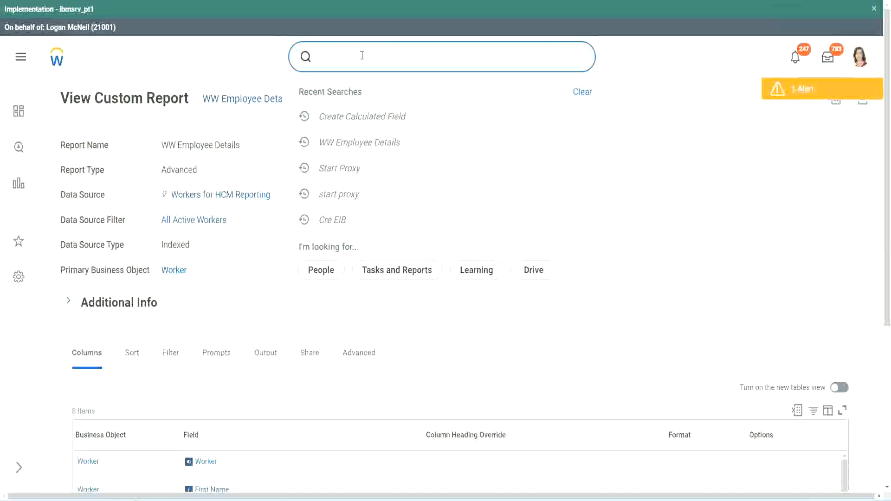
type("create cal field")
left_click(376, 97)
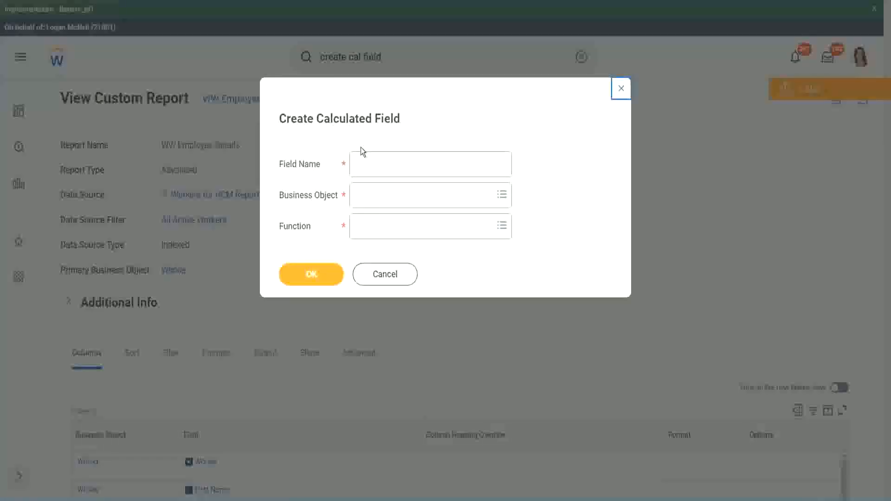
Paste the copied name CF-WW-Eval Exp-Derive Experience Bands from Years of Service into the new calculated field's Field Name.
left_click(377, 165)
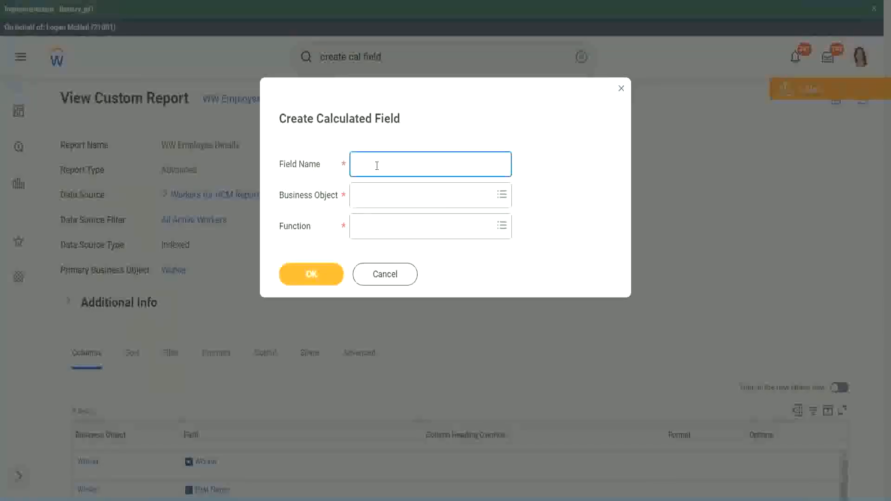
key("ctrl+v")
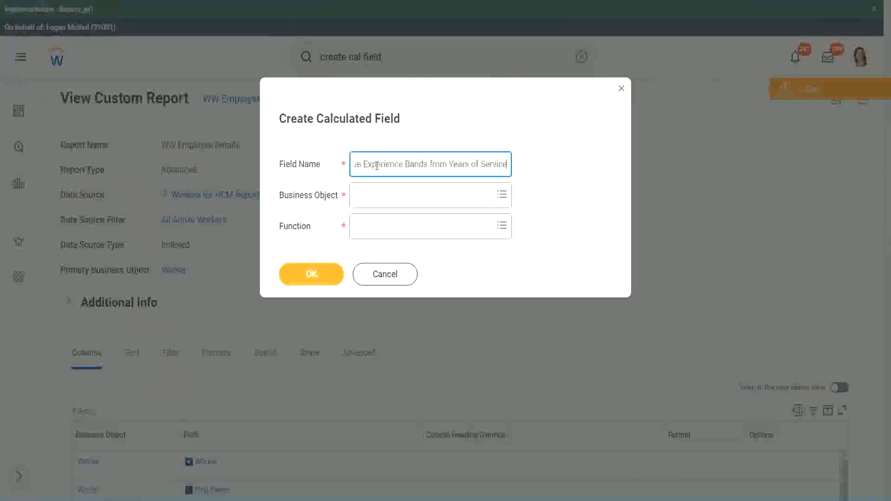
left_click_drag(407, 164, 327, 152)
left_click(402, 165)
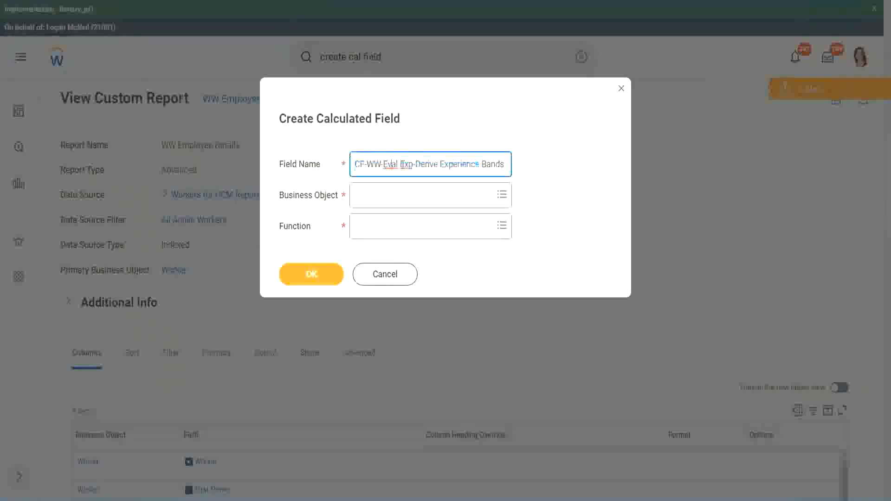
Insert "Bands" after "Eval Exp" in the new calculated field's name.
double_click(405, 165)
key("Right")
type("bands")
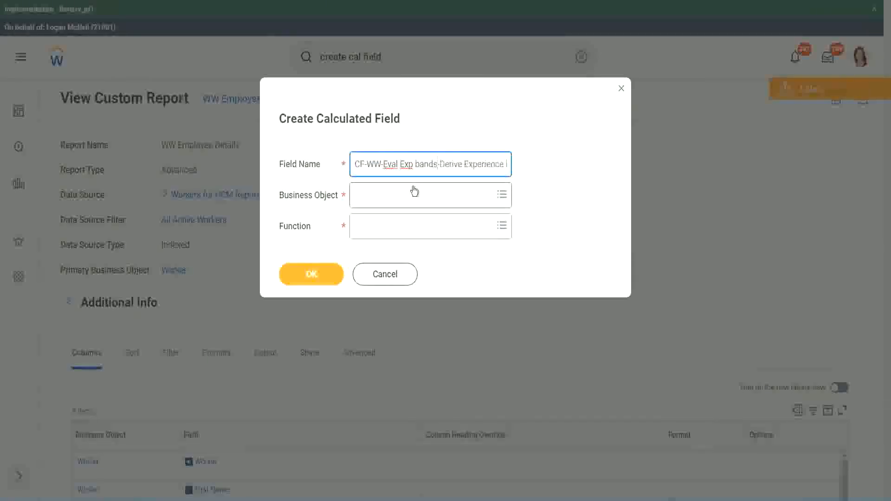
key("Left")
key("Left")
key("Left")
key("Left")
key("shift+Left")
type("B")
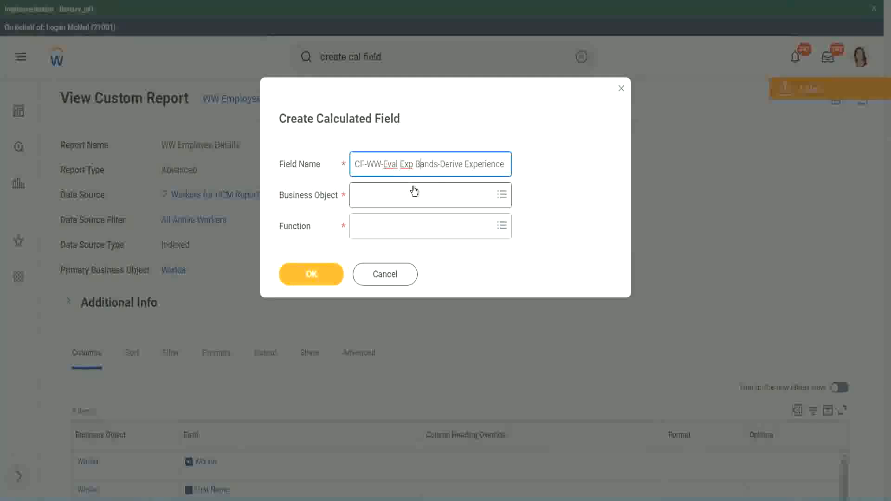
Replace "Derive" with "Determine" in the new calculated field's name.
key("Right")
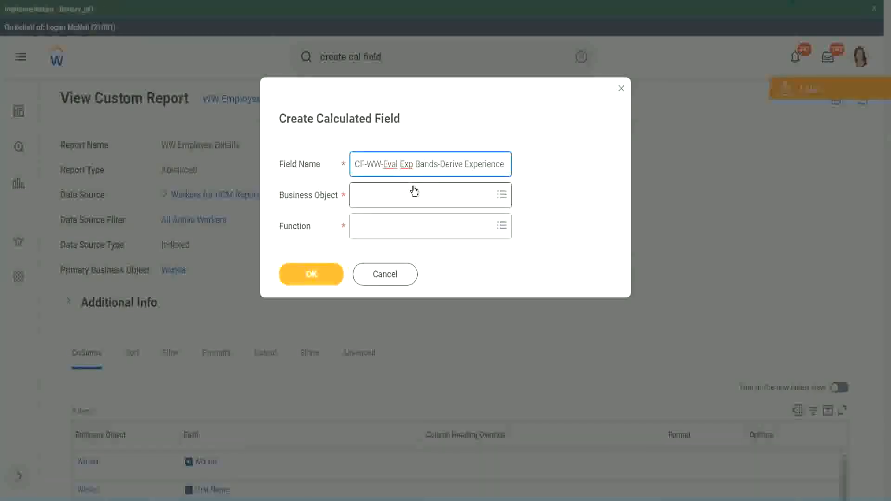
key("End")
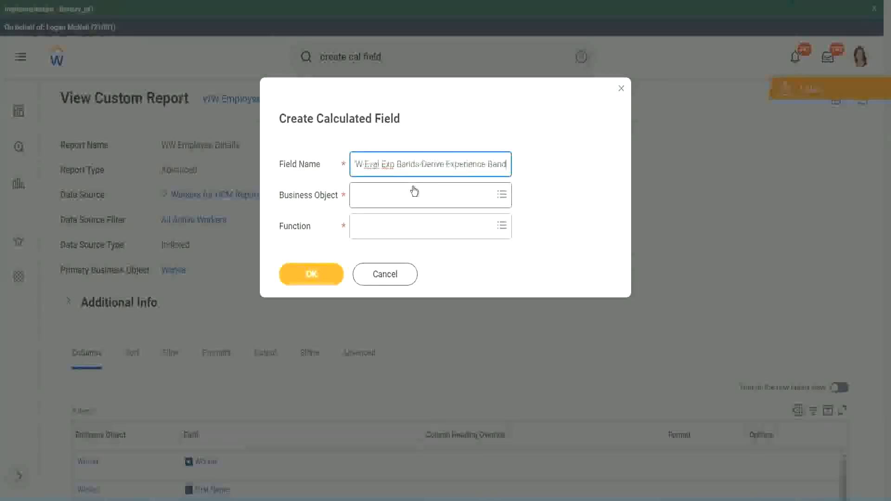
type("s from Years of")
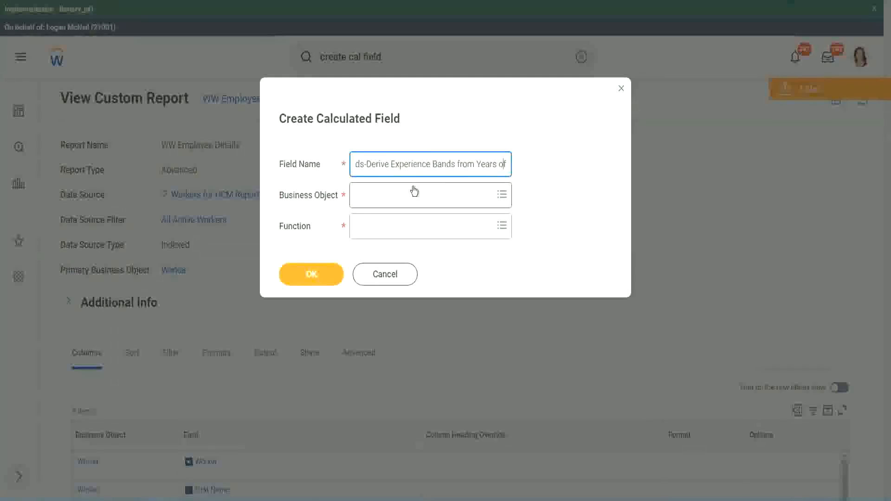
key("Left")
key("Left")
key("Left")
key("Left")
key("Left")
key("Left")
key("Left")
key("Left")
key("Left")
key("Left")
key("Left")
key("Left")
key("Left")
key("Left")
key("Left")
key("Left")
key("Left")
key("Left")
key("Left")
key("Left")
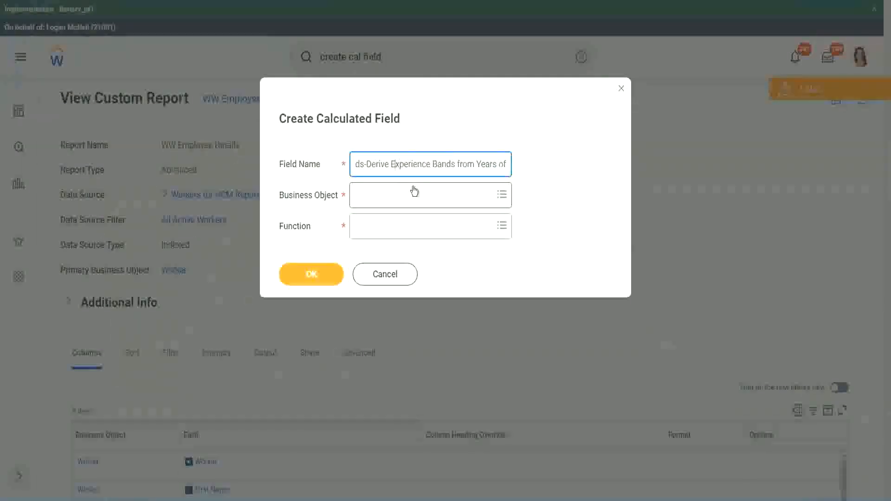
key("shift+Left")
key("shift+Left")
key("shift+Left")
key("shift+Left")
key("shift+Left")
key("shift+Left")
type("Determine")
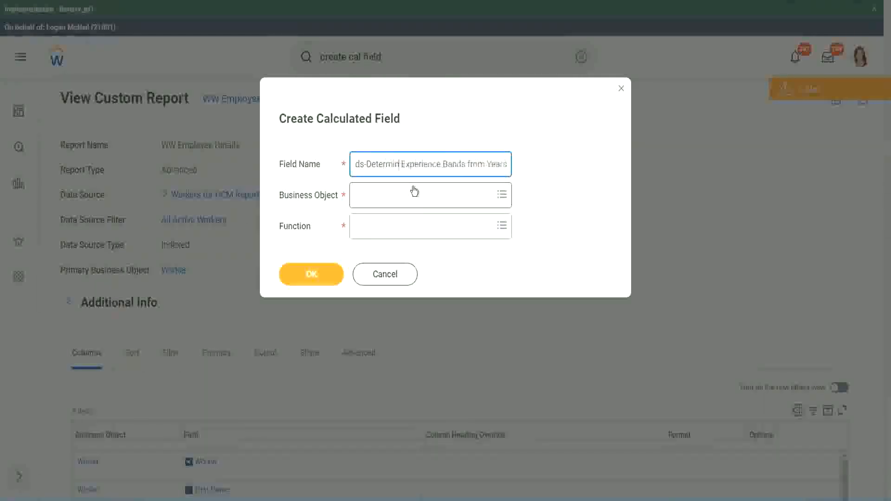
key("Right")
key("Right")
key("Right")
key("Right")
key("Right")
key("Right")
key("Right")
key("Right")
key("Right")
key("Right")
key("Right")
key("Right")
key("Right")
key("Right")
key("Right")
key("Right")
key("Right")
key("Right")
key("Right")
key("Right")
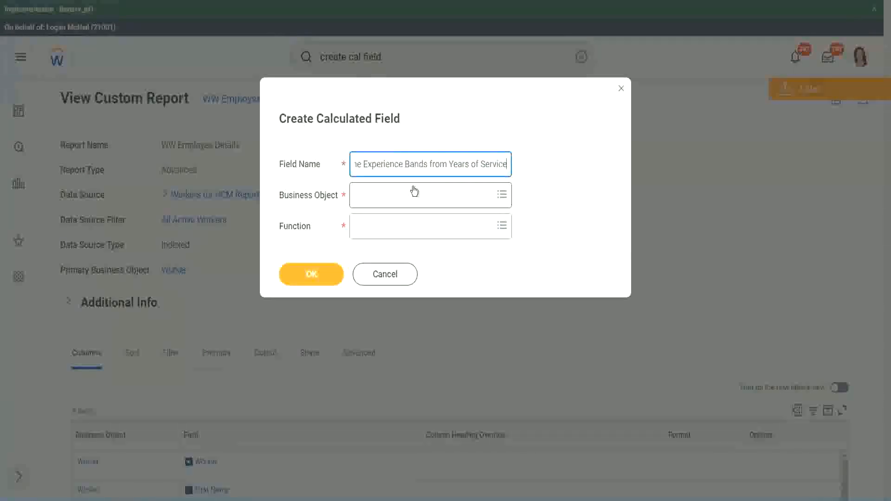
Set the new calculated field's Business Object to Worker.
left_click(396, 196)
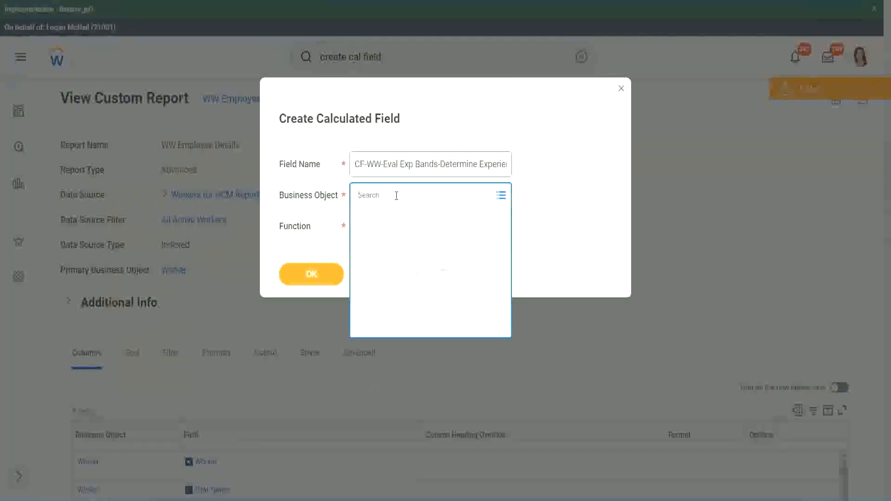
type("work")
key("Return")
type("er")
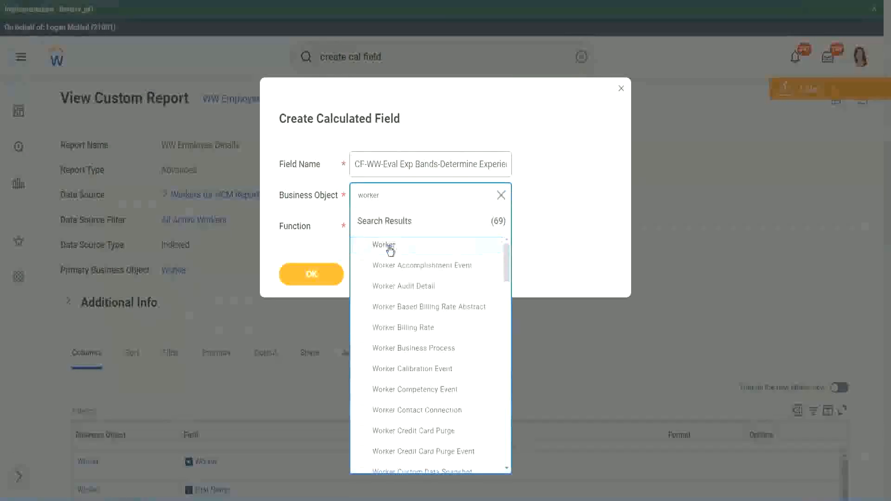
left_click(388, 247)
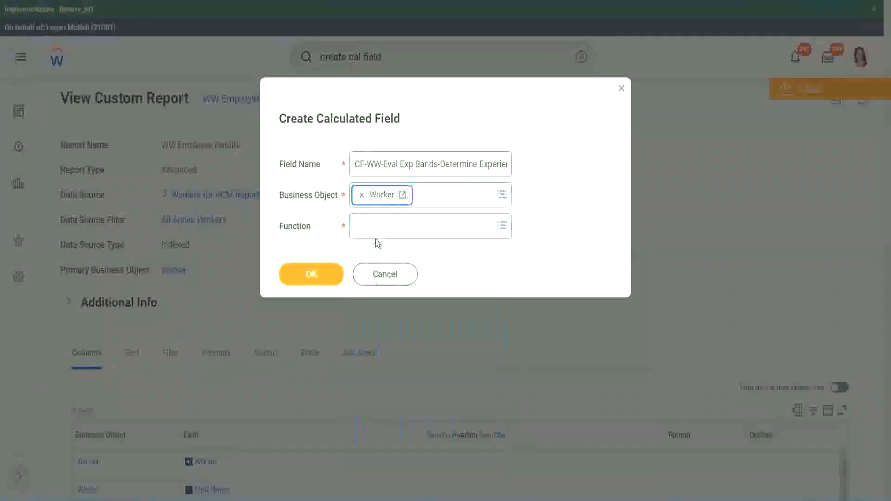
Search the functions for "eval exp" and choose Evaluate Expression Band for the new calculated field.
left_click(377, 224)
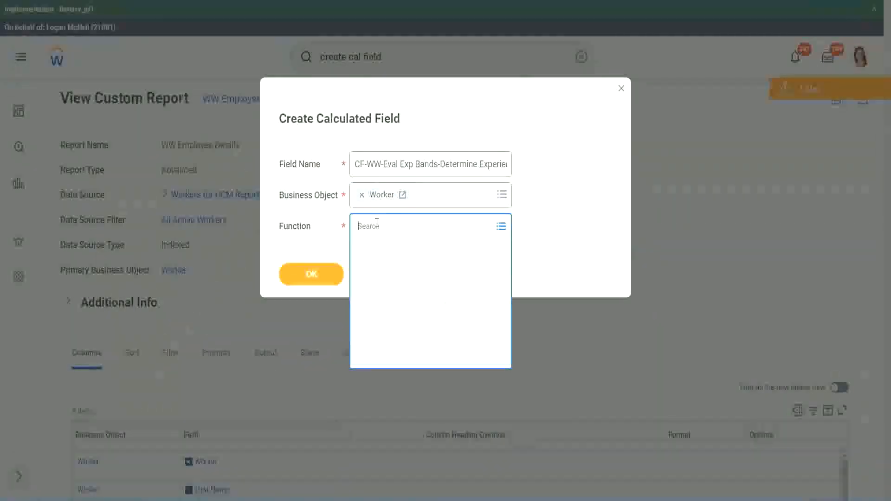
type("eval ex")
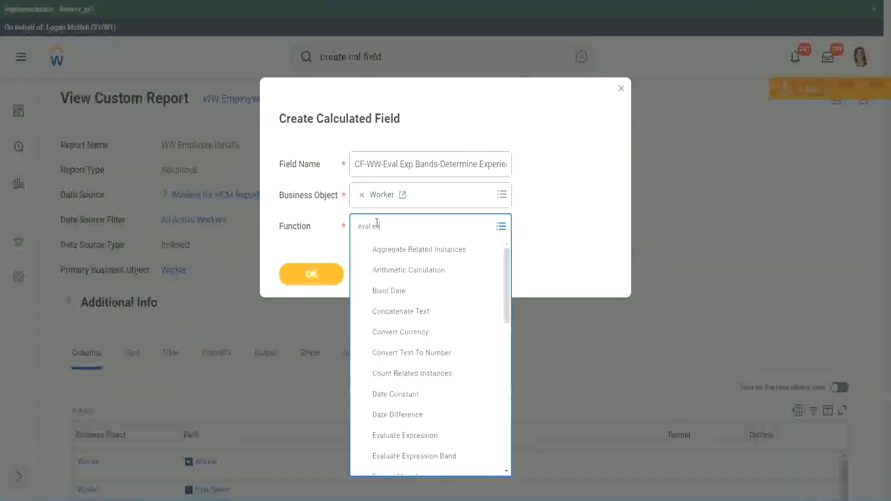
type("p")
key("Return")
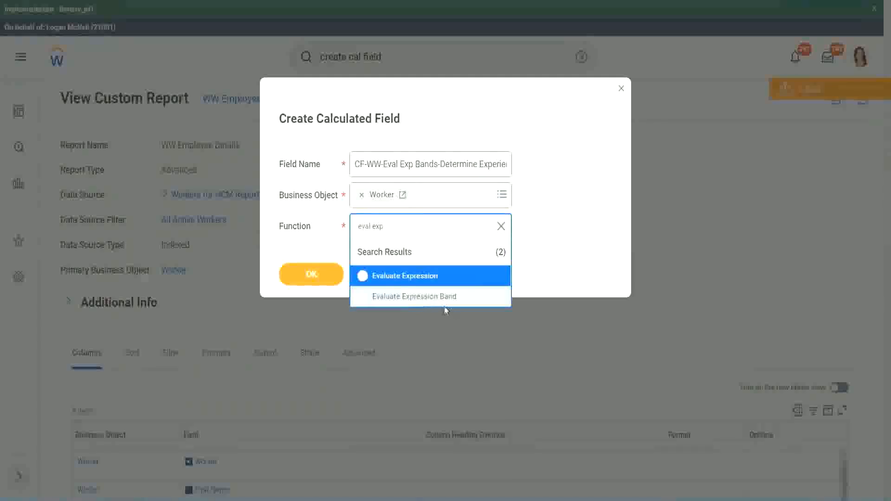
left_click(449, 297)
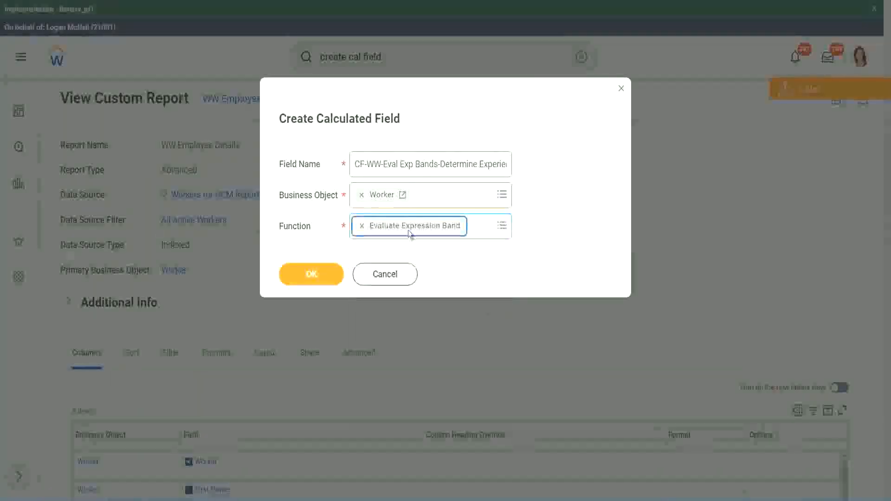
Change "Eval Exp Bands" to "Eval Exp Band" in the field name and submit the Create Calculated Field dialog.
left_click(438, 164)
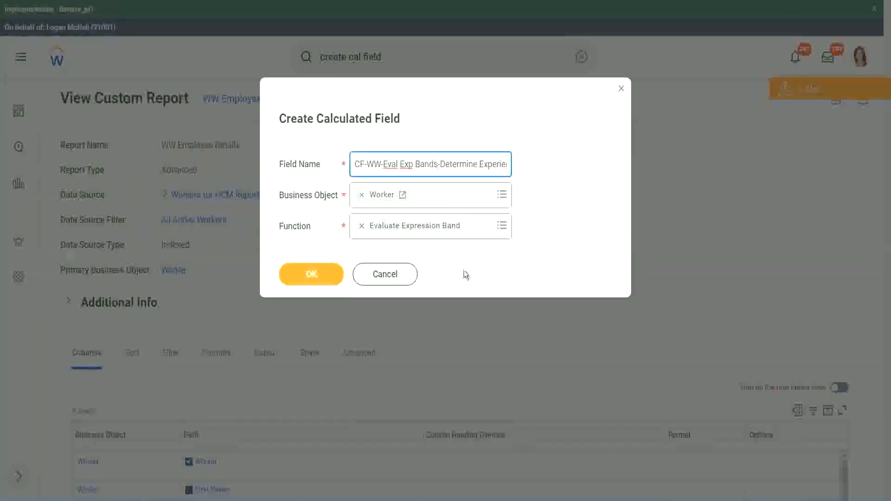
key("BackSpace")
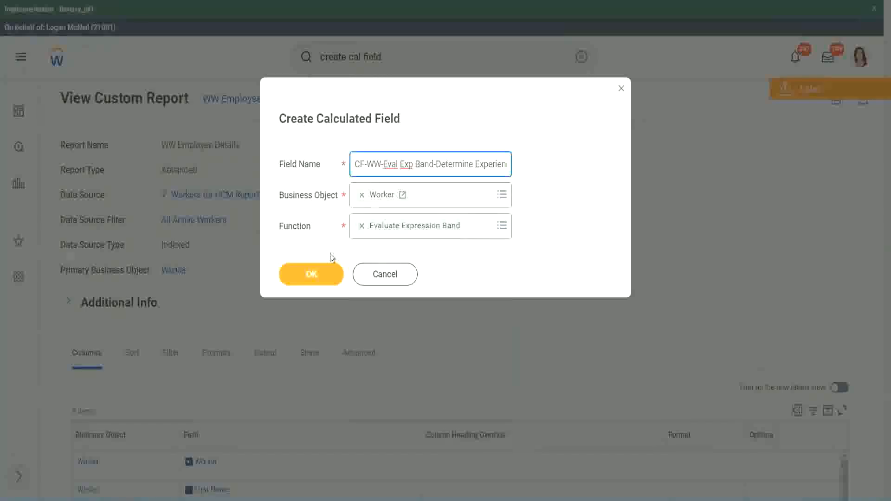
left_click(315, 275)
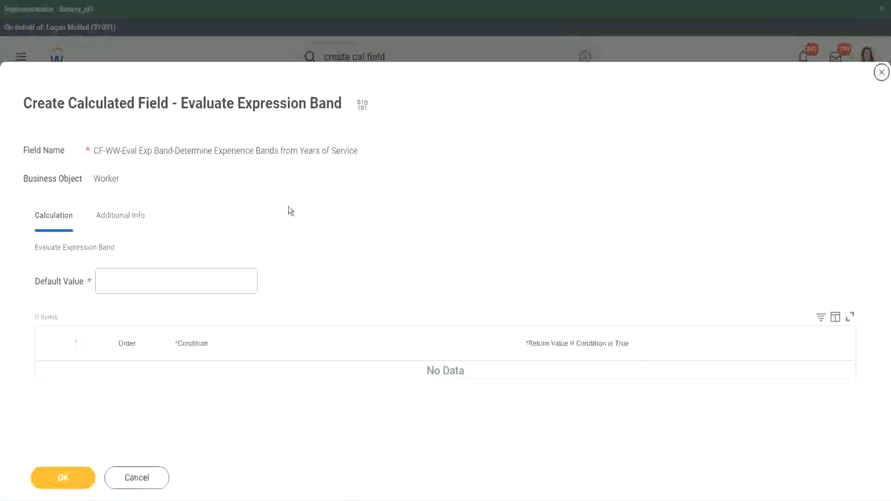
Set the band field's Default Value to "-" and add a first condition row.
left_click(129, 286)
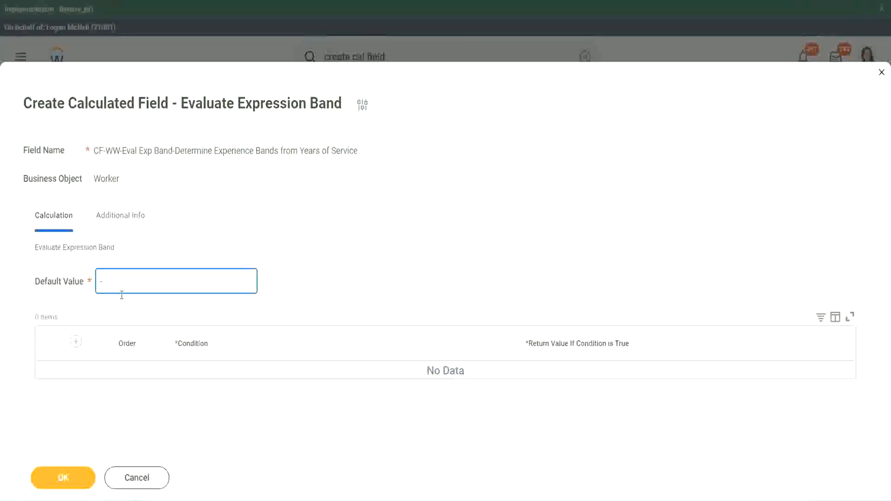
left_click(78, 344)
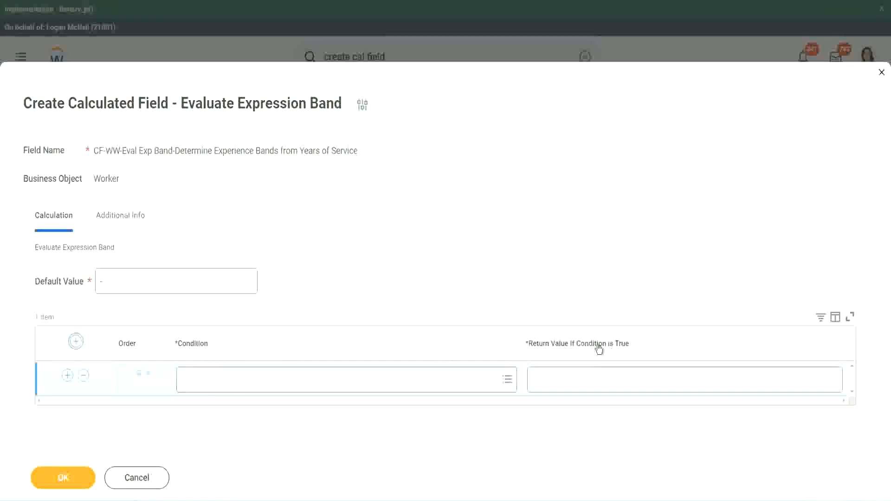
left_click(580, 379)
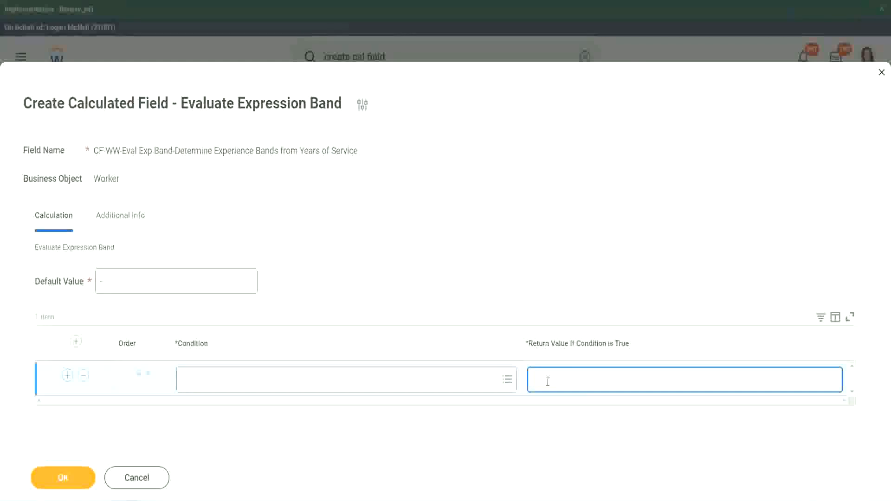
type("adkadjaidjaijdi")
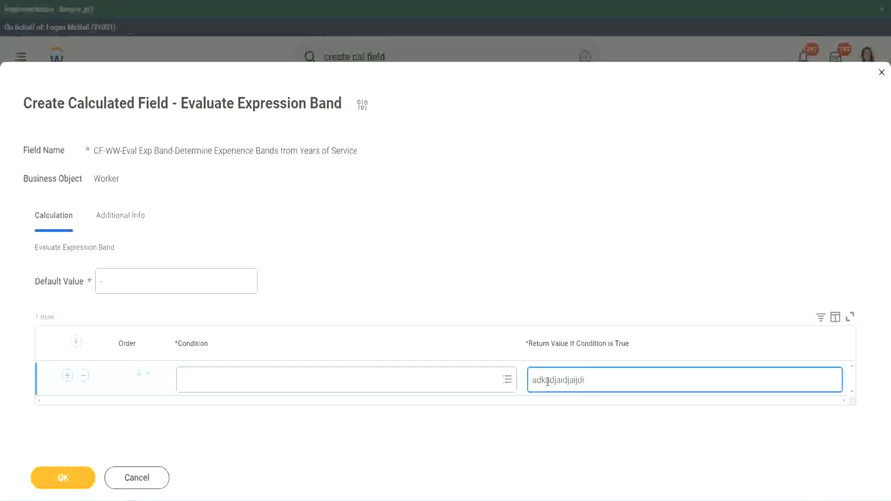
key("BackSpace")
key("BackSpace")
key("BackSpace")
key("BackSpace")
key("BackSpace")
key("BackSpace")
key("BackSpace")
key("BackSpace")
key("BackSpace")
key("BackSpace")
key("BackSpace")
key("BackSpace")
key("BackSpace")
key("BackSpace")
key("BackSpace")
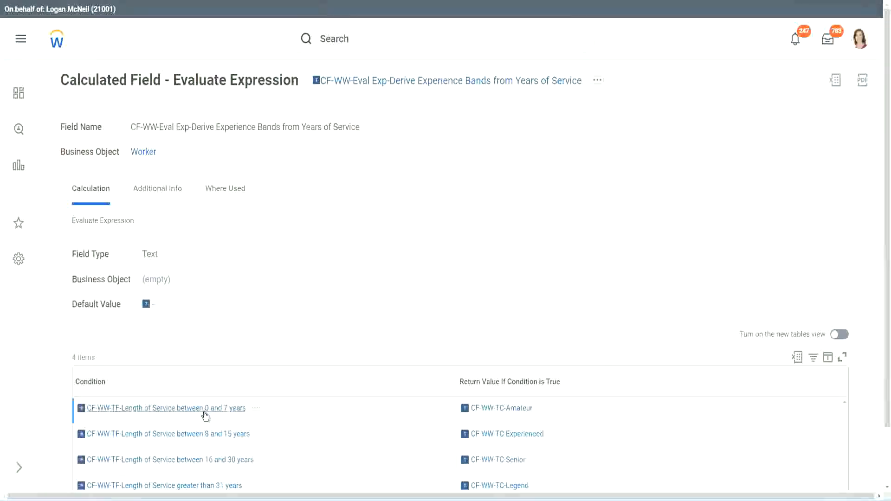
Copy CF-WW-TF-Length of Service between 0 and 7 years from the existing Evaluate Expression field into the first row's condition, with return value Amateur.
right_click(205, 409)
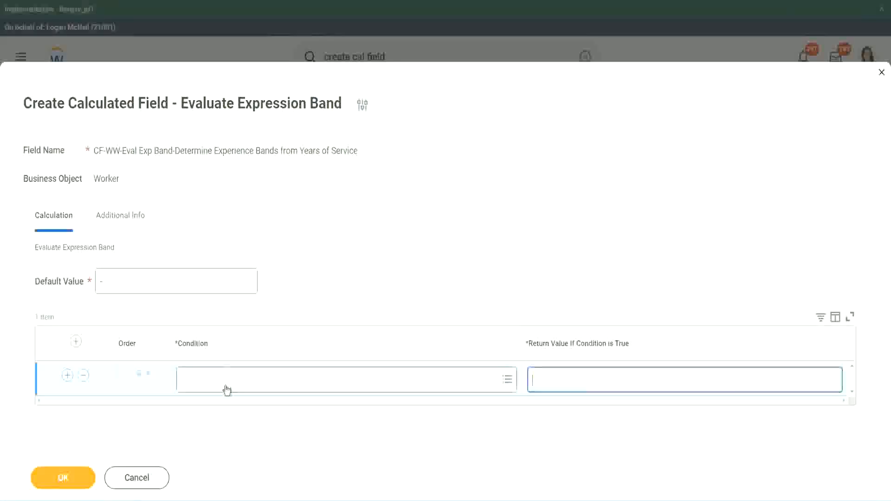
left_click(226, 386)
type("CF-WW-TF-Length of Service between 0 and 7 years")
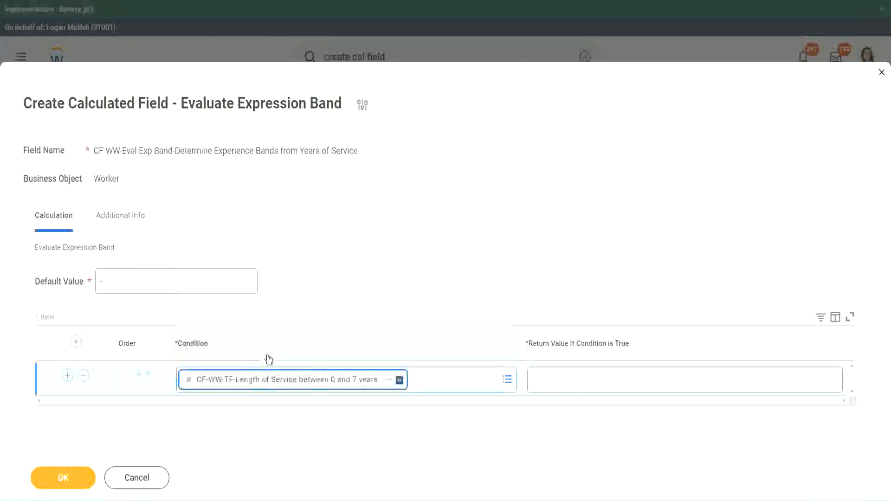
left_click(564, 372)
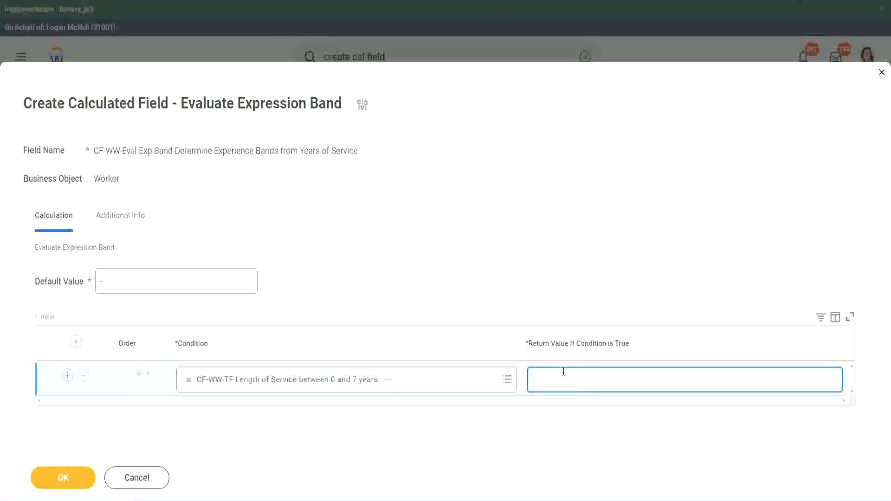
type("Amateur")
Add three more empty condition rows below the Amateur row.
left_click(69, 376)
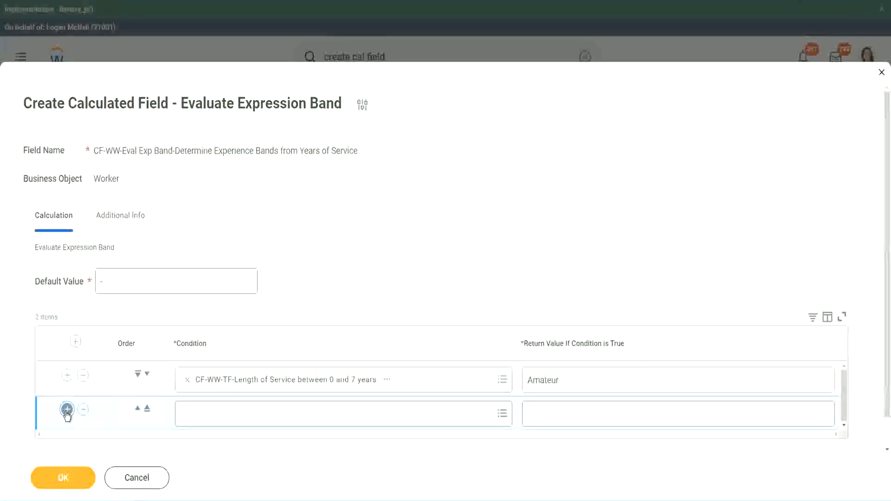
left_click(67, 411)
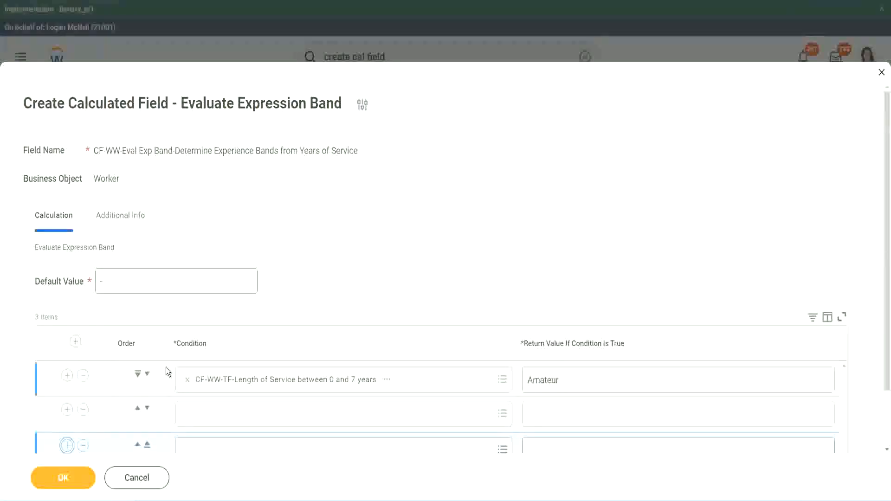
scroll(166, 368, "down", 2)
left_click(67, 377)
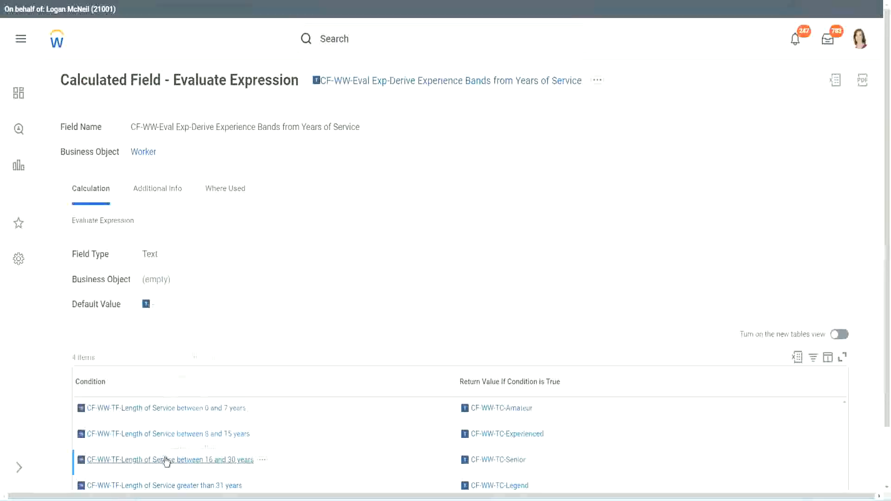
Copy the condition CF-WW-TF-Length of Service between 16 and 30 years into the second row and move that row down one place.
right_click(170, 459)
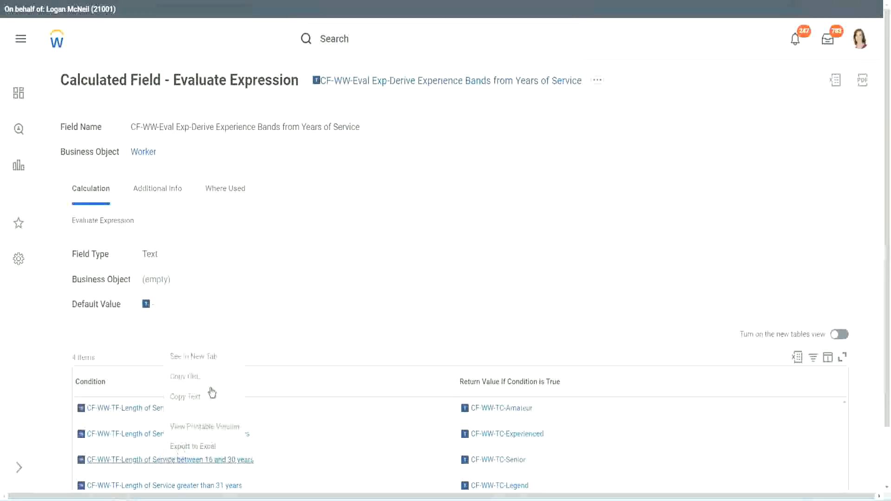
left_click(204, 357)
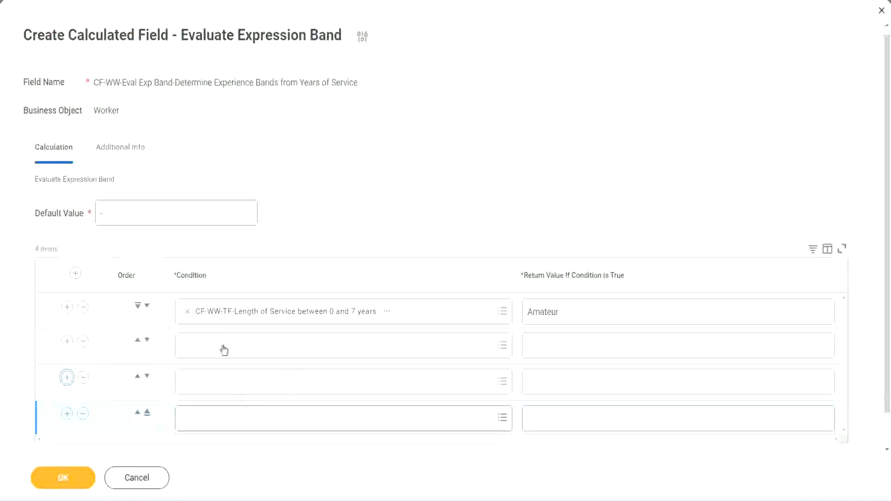
left_click(225, 346)
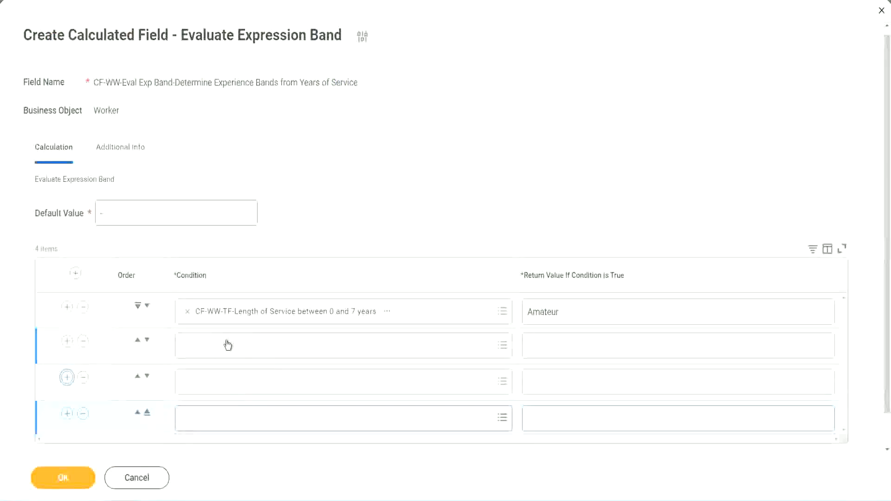
type("CF-WW-TF-Length of Service between 16 and 30 years")
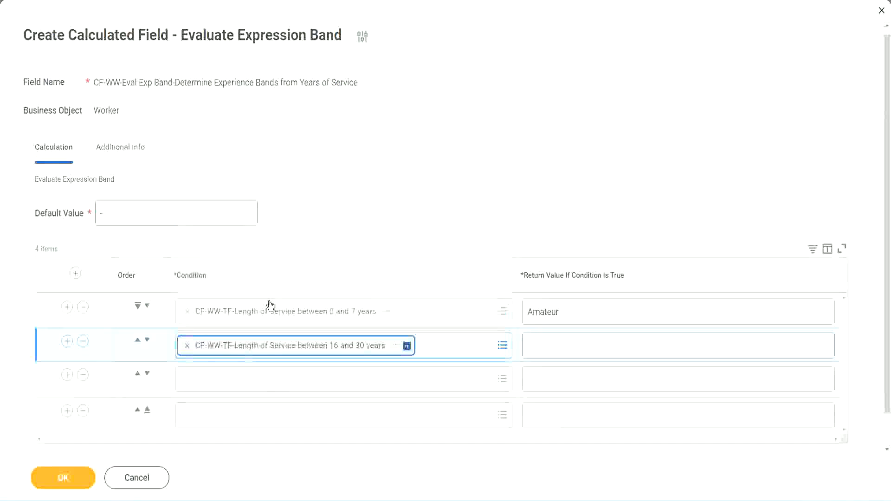
left_click(147, 340)
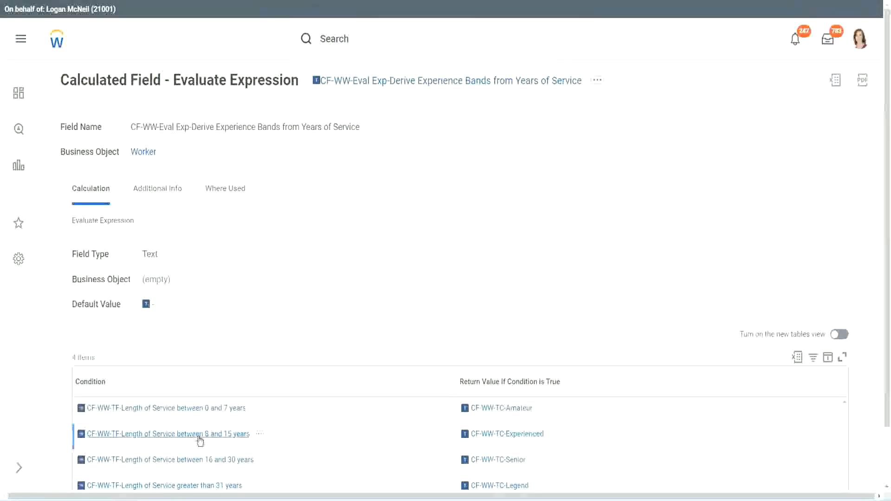
Copy CF-WW-TF-Length of Service between 8 and 15 years from the existing field into the empty second row's condition.
right_click(200, 441)
left_click(226, 376)
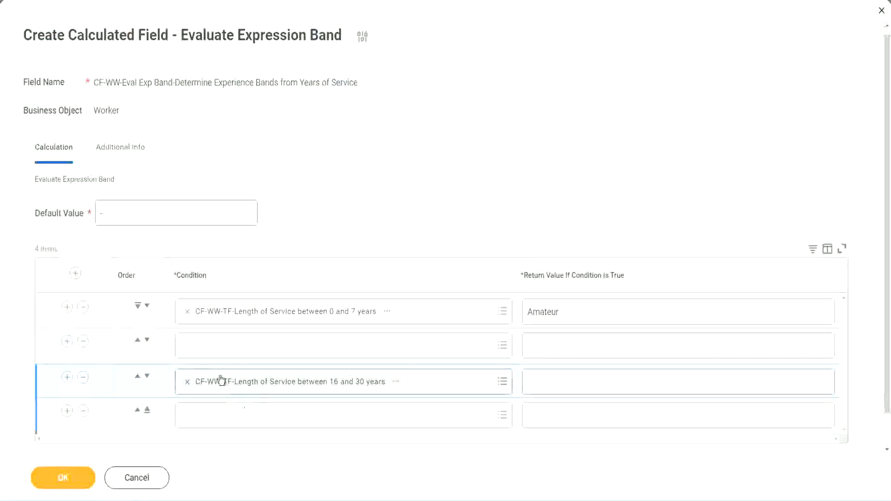
left_click(224, 355)
type("CF-WW-TF-Length of Service between 8 and 15 years")
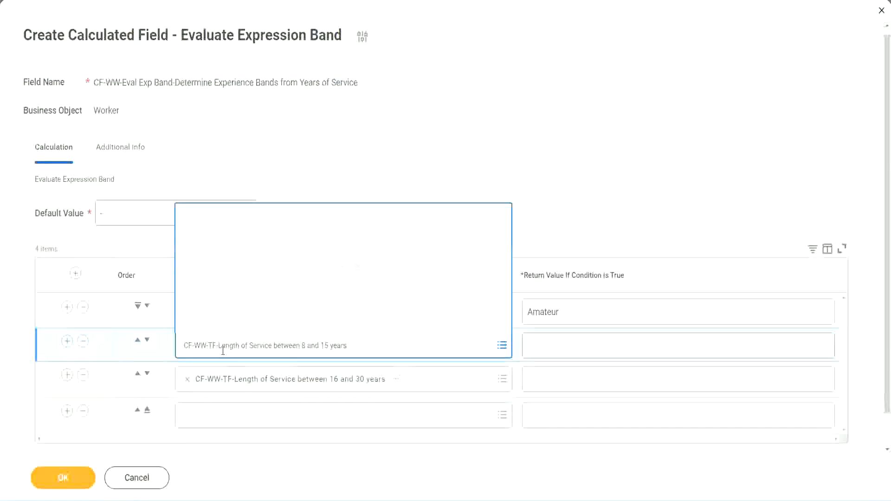
key("Return")
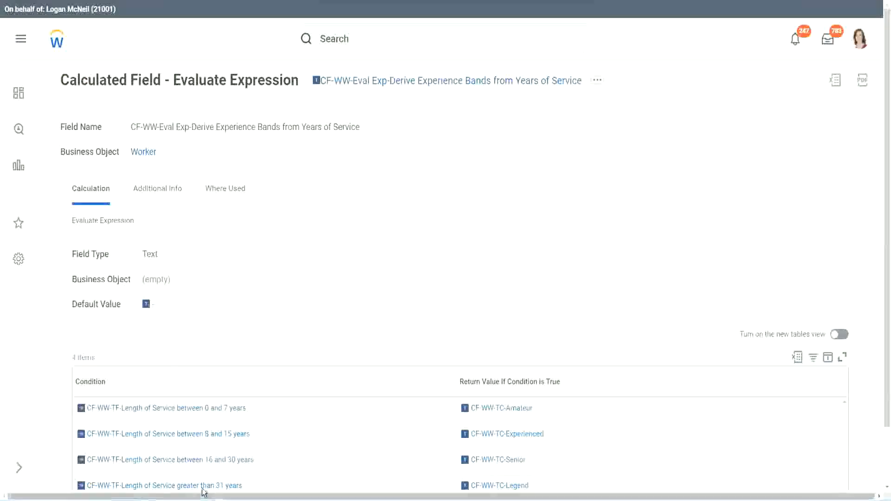
Copy CF-WW-TF-Length of Service greater than 31 years from the existing field into the last row's condition.
right_click(255, 461)
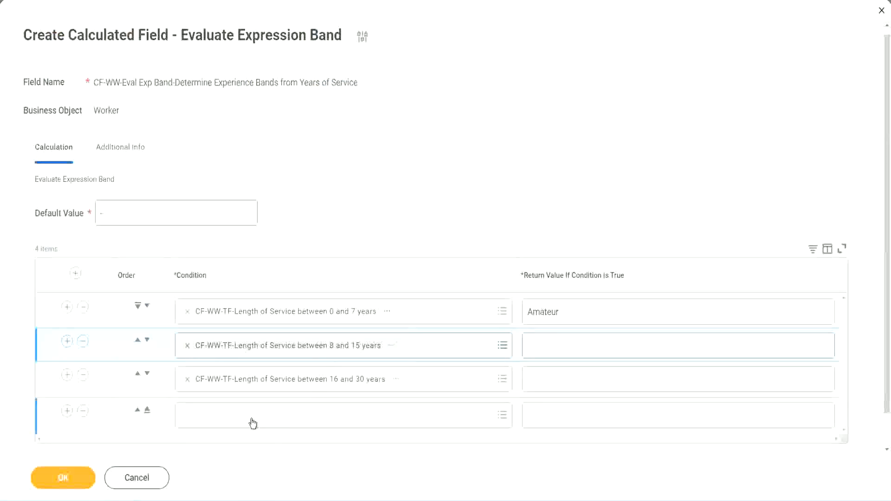
left_click(253, 423)
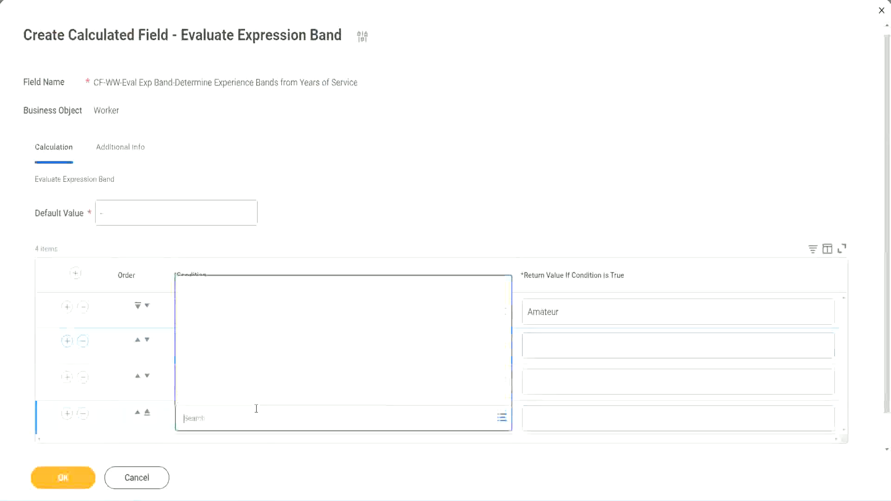
type("CF-WW-TF-Length of Service greater than 31 years")
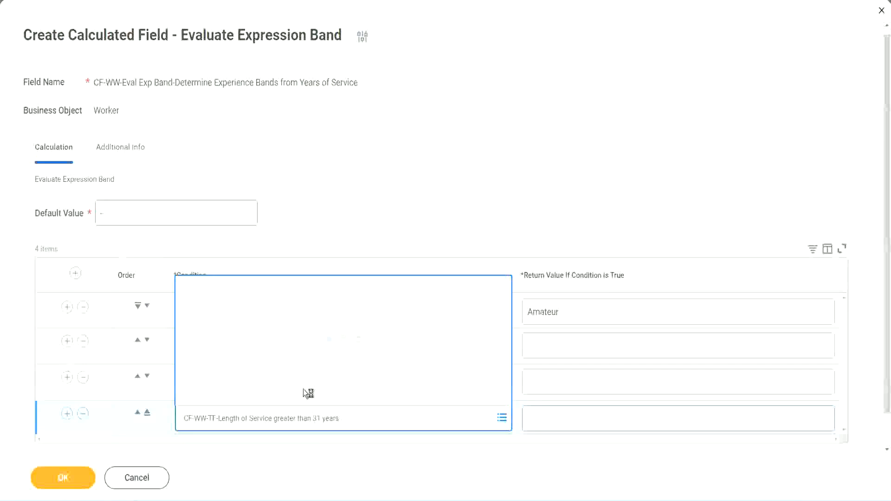
Enter the return values Legend for the greater than 31 years condition and Senior for the 16 to 30 years condition.
left_click(586, 418)
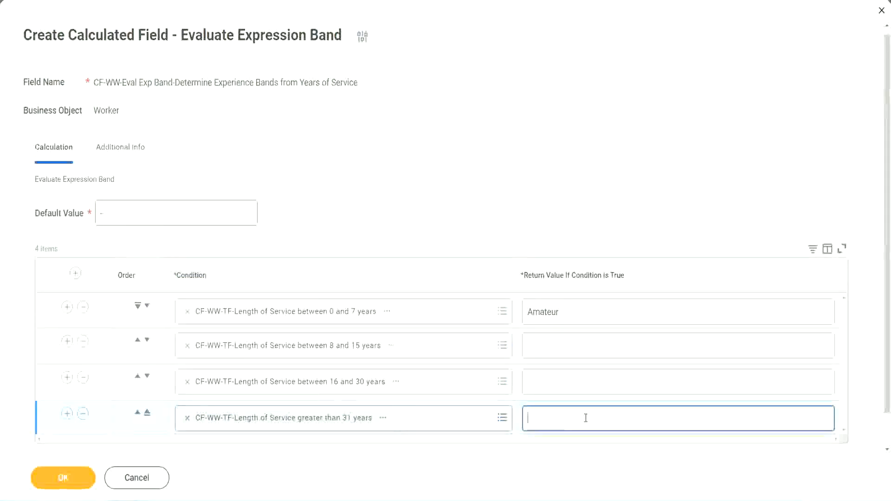
type("Le")
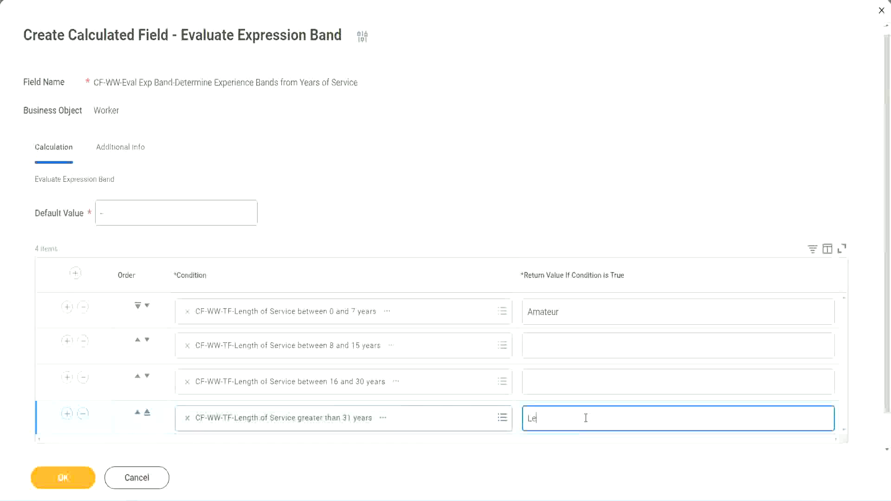
type("gend")
left_click(548, 381)
type("Senior")
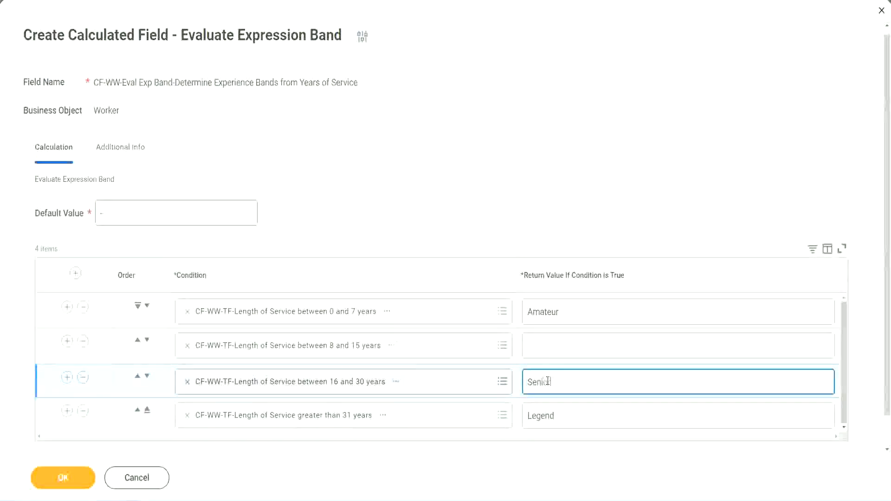
Enter the return value Experienced for the 8 to 15 years condition and save the calculated field.
left_click(562, 346)
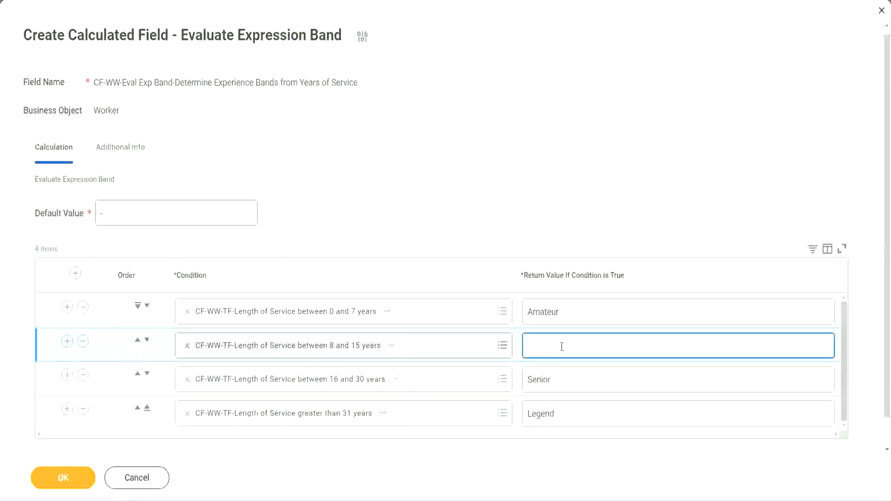
type("Experienced")
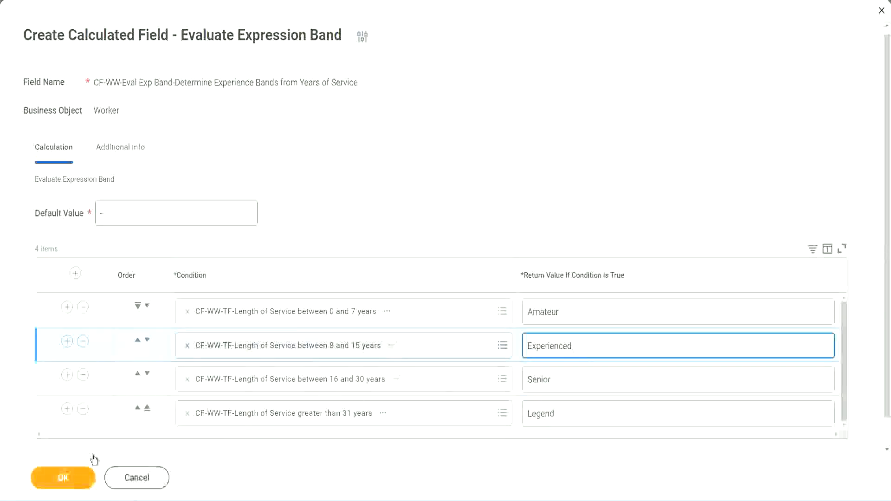
left_click(83, 476)
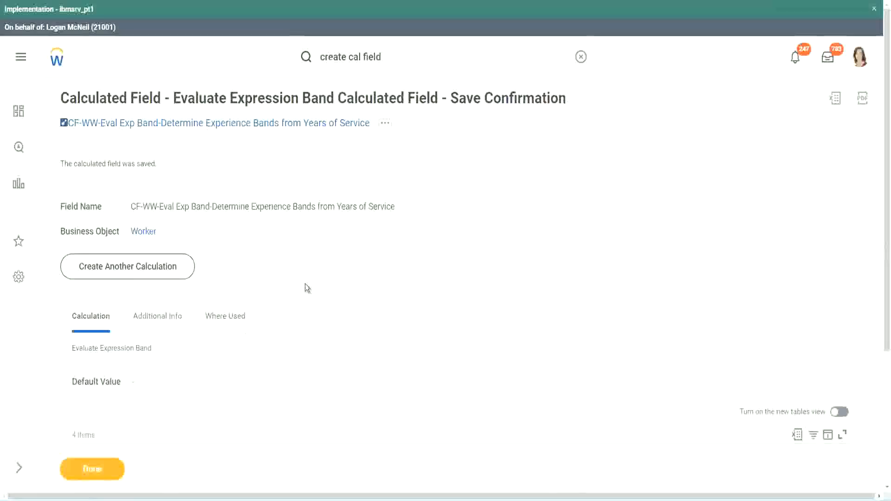
Check the return value of each saved condition and copy the calculated field's name.
scroll(305, 286, "down", 3)
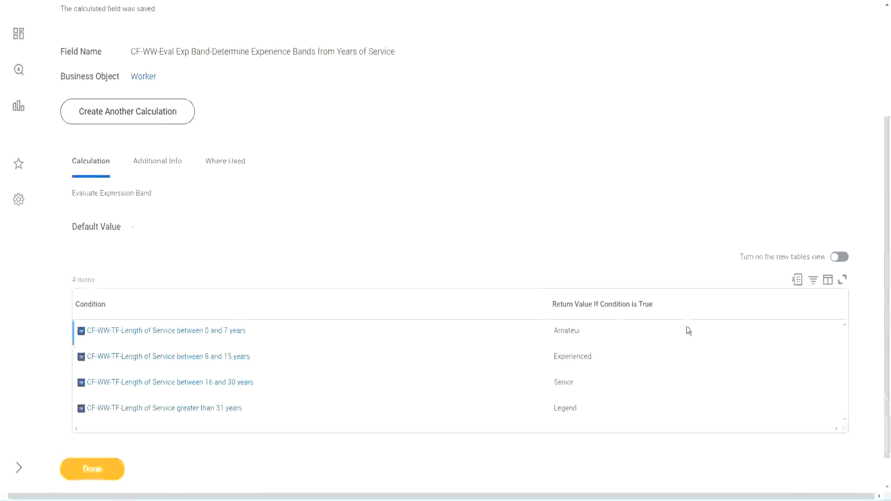
double_click(573, 330)
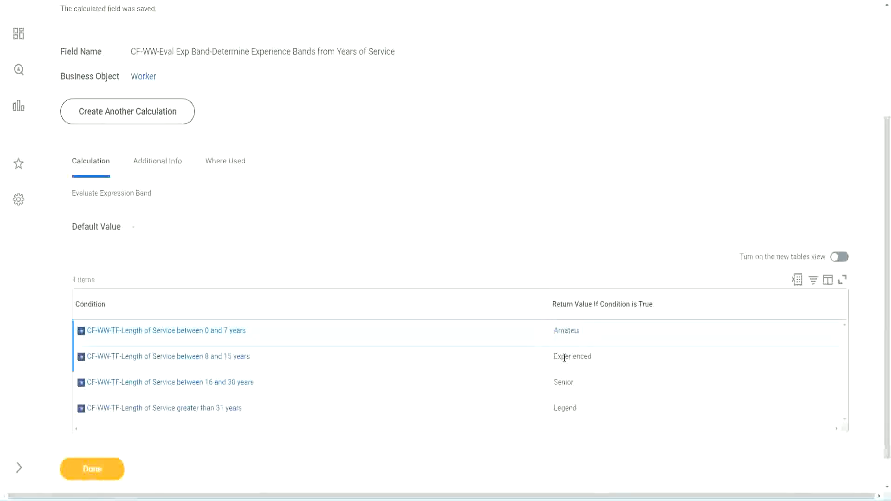
double_click(563, 357)
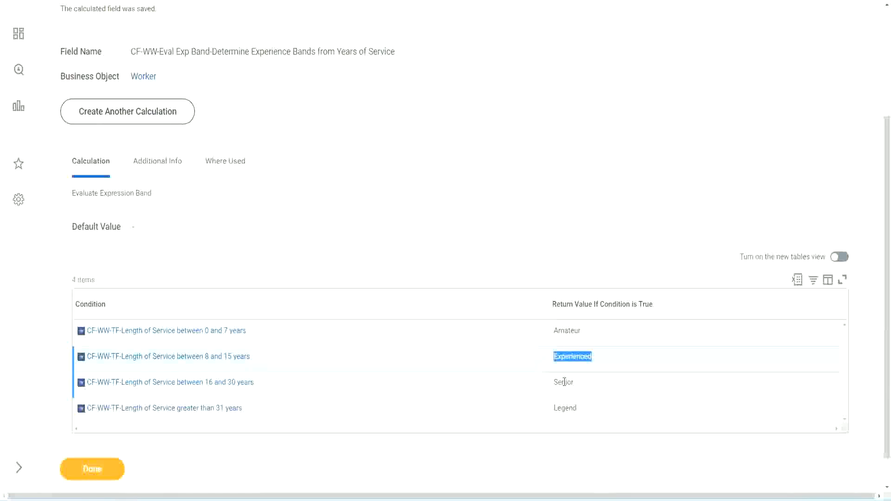
double_click(565, 381)
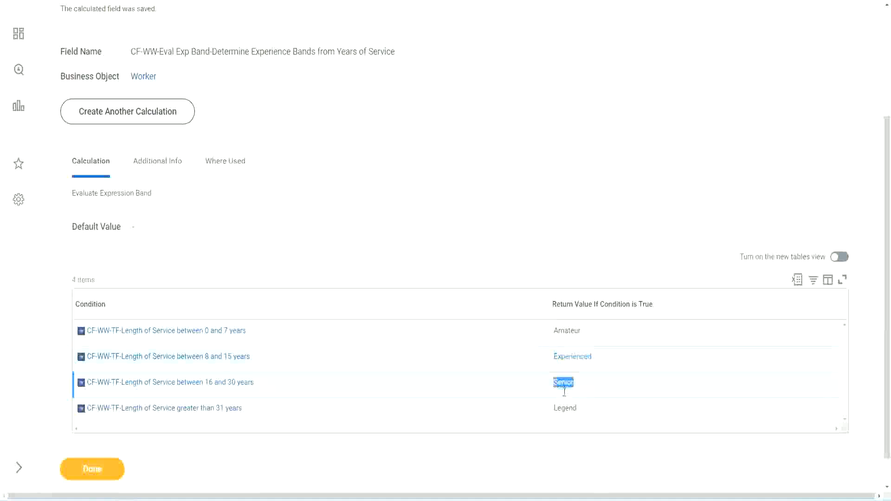
left_click(567, 401)
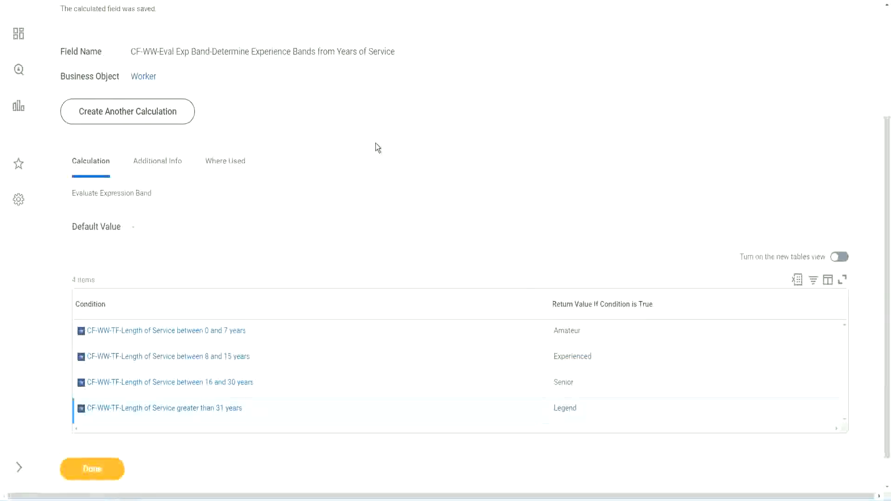
scroll(377, 147, "up", 4)
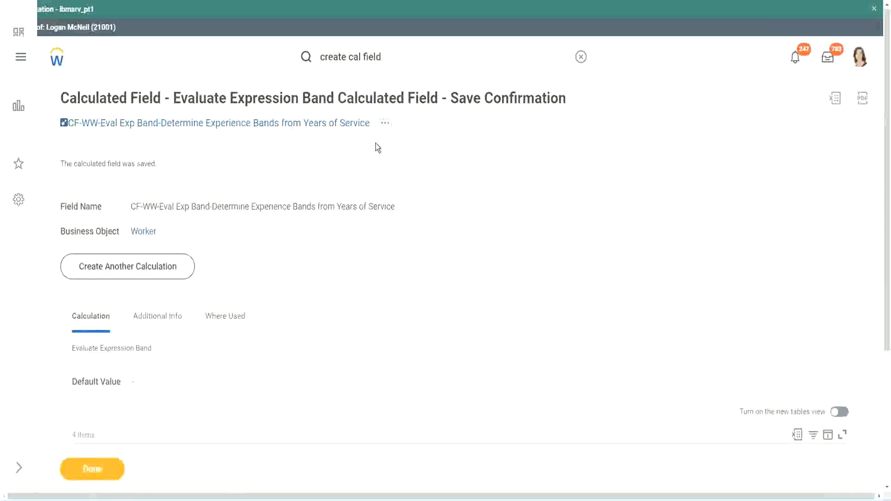
right_click(292, 126)
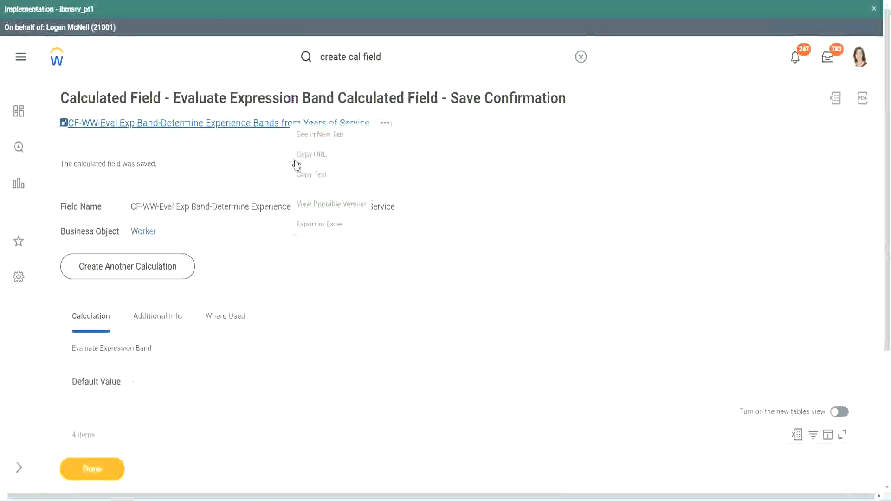
left_click(309, 175)
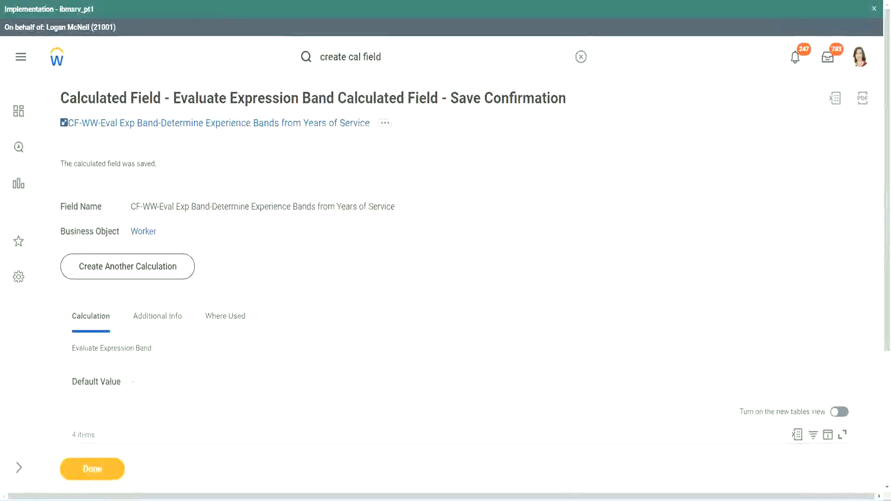
Compare the saved Evaluate Expression Band conditions with the experience-band notes in Notepad++ and return to Workday.
scroll(296, 361, "down", 2)
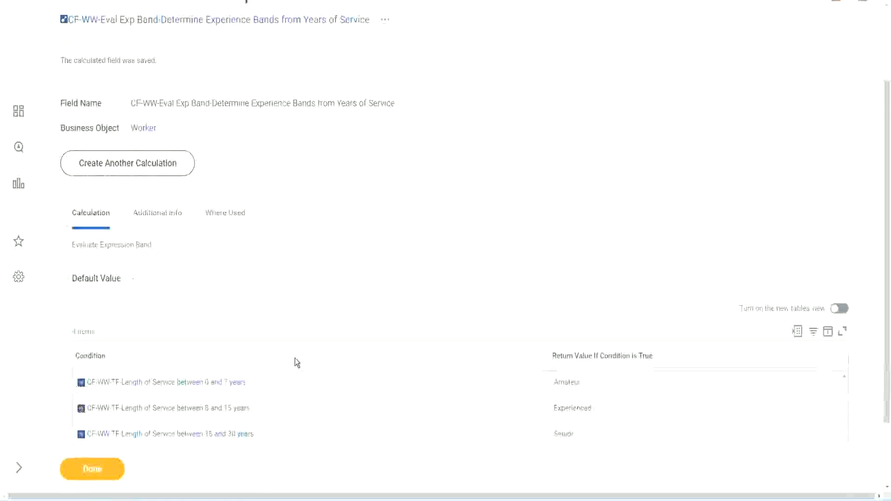
scroll(295, 362, "down", 1)
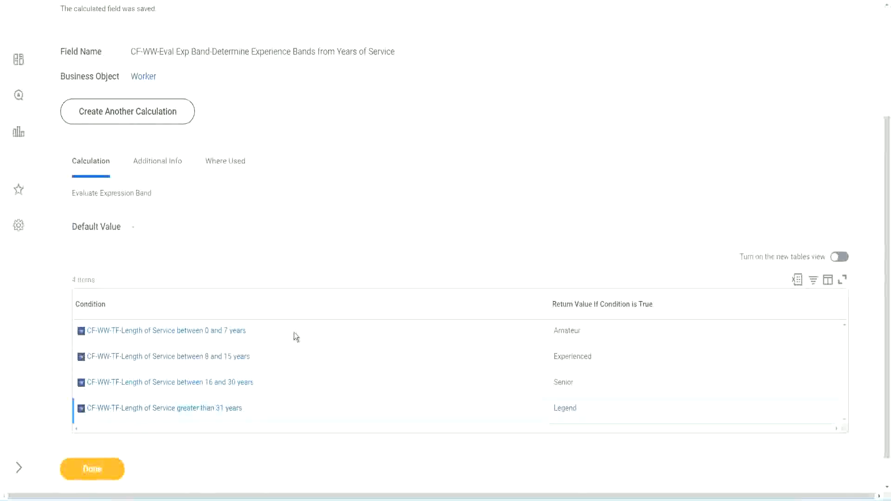
scroll(300, 327, "down", 1)
scroll(310, 208, "up", 2)
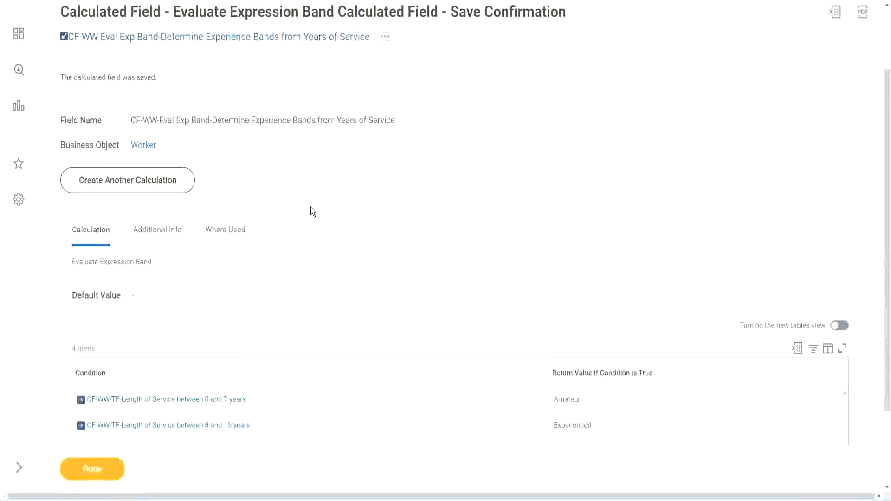
scroll(311, 208, "down", 2)
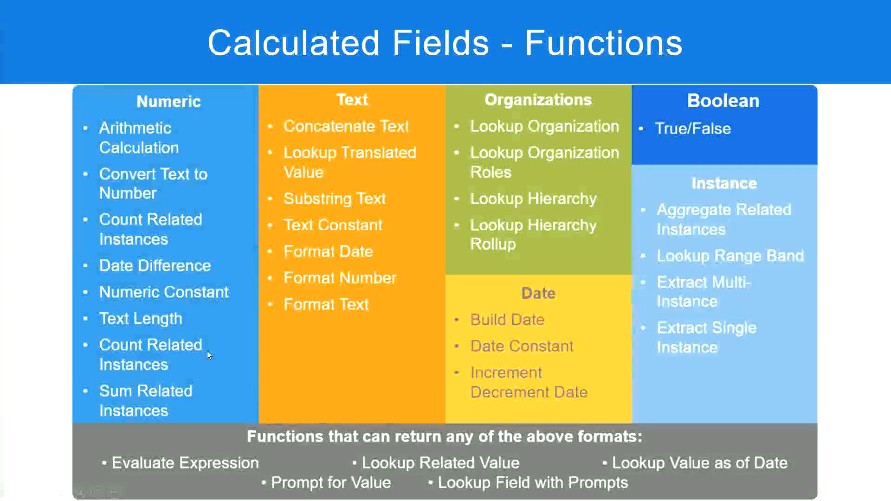
key("alt+Tab")
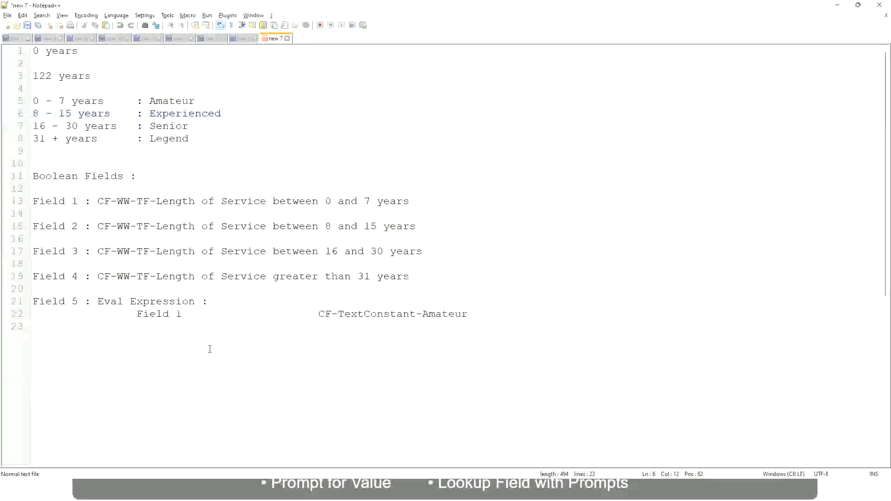
key("alt+Tab")
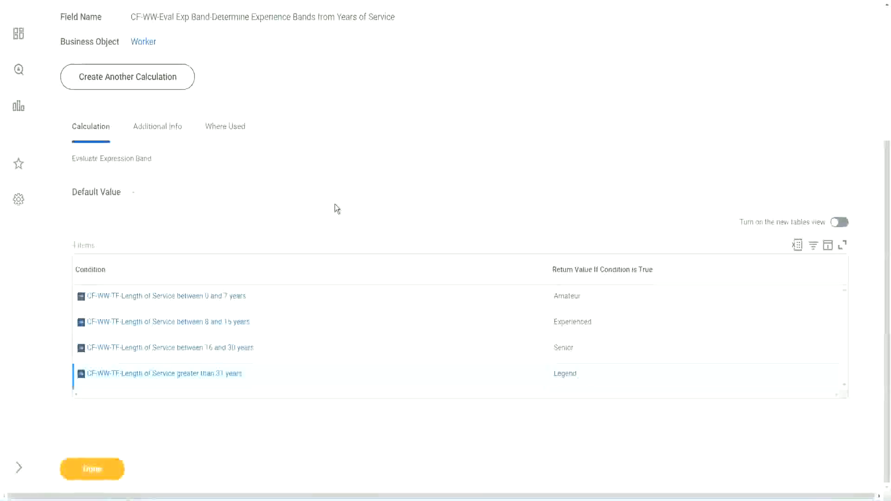
scroll(335, 205, "up", 1)
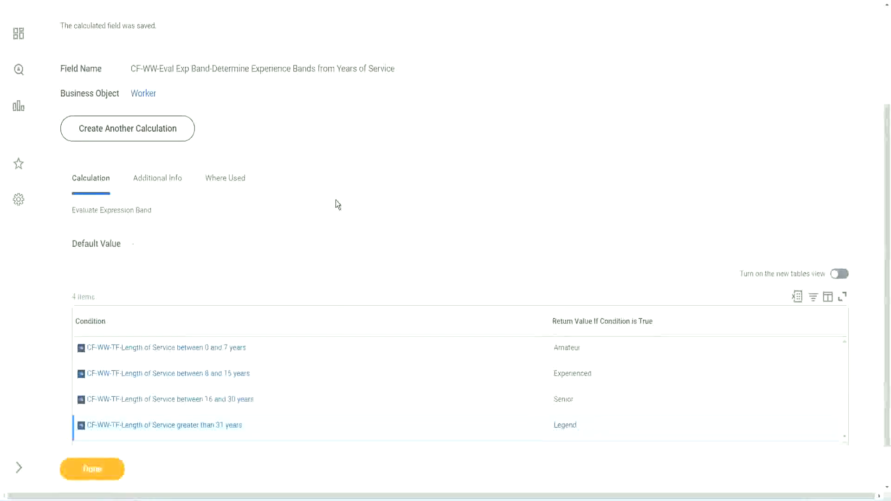
scroll(335, 201, "up", 2)
scroll(336, 200, "down", 3)
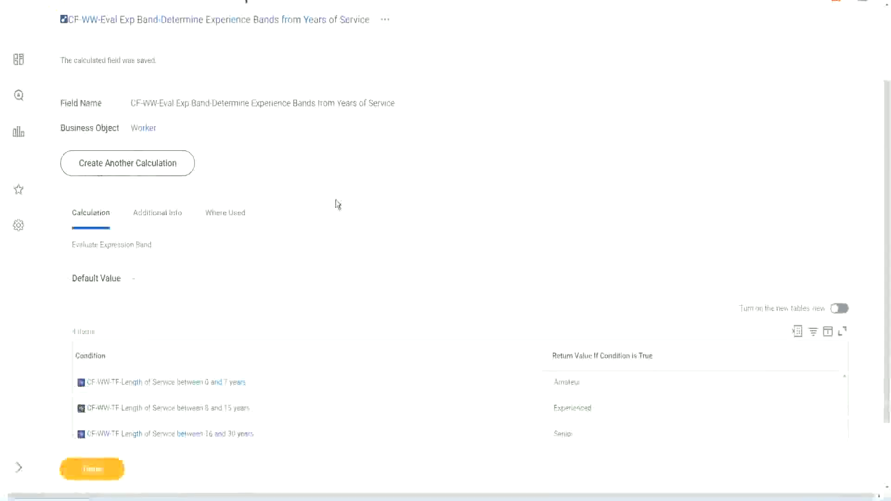
Close the save confirmation and open the custom report WW Employee Details for editing.
left_click(103, 467)
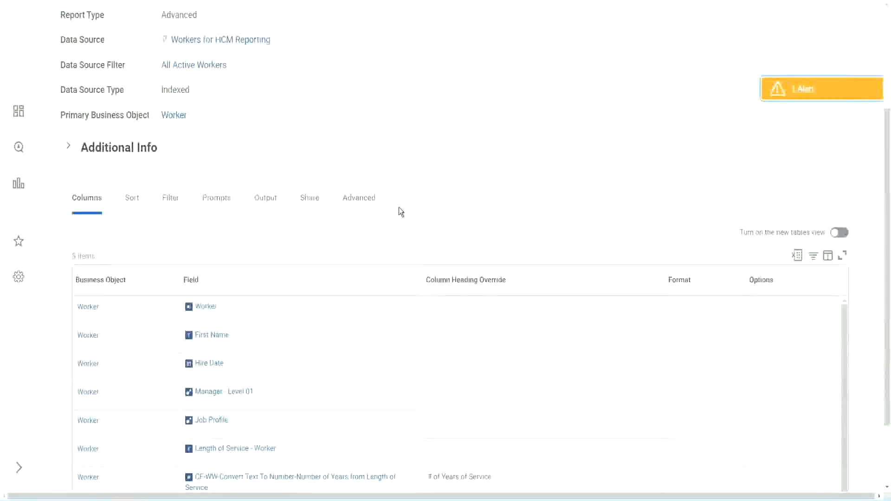
left_click(308, 98)
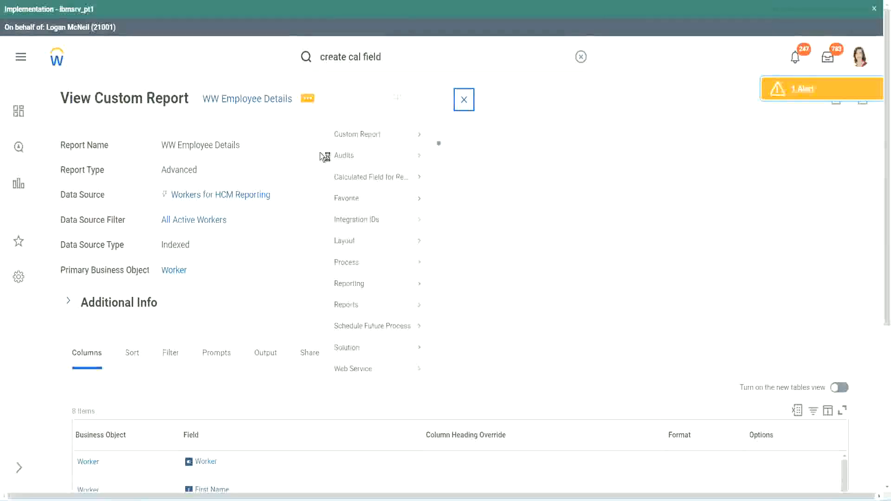
mouse_move(339, 148)
left_click(453, 151)
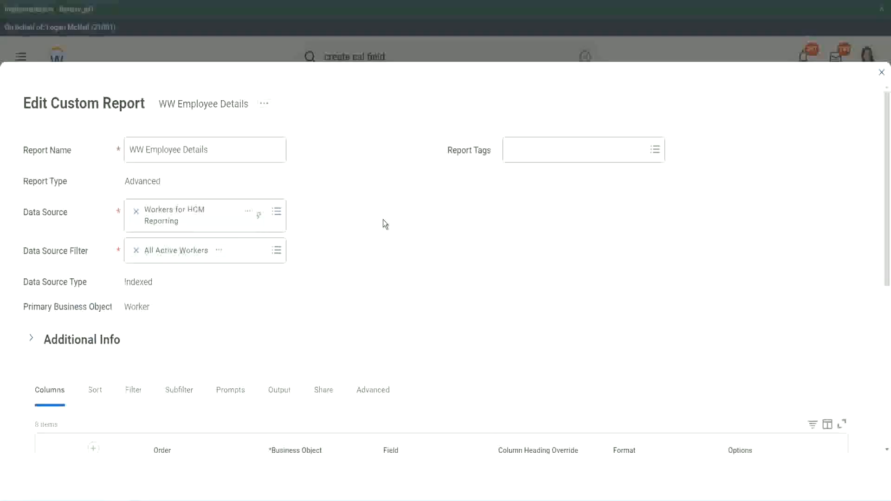
Add a Worker row after the last report column and copy the field name CF-WW-Eval Exp-Derive Experience Bands from Years of Service.
scroll(384, 225, "down", 8)
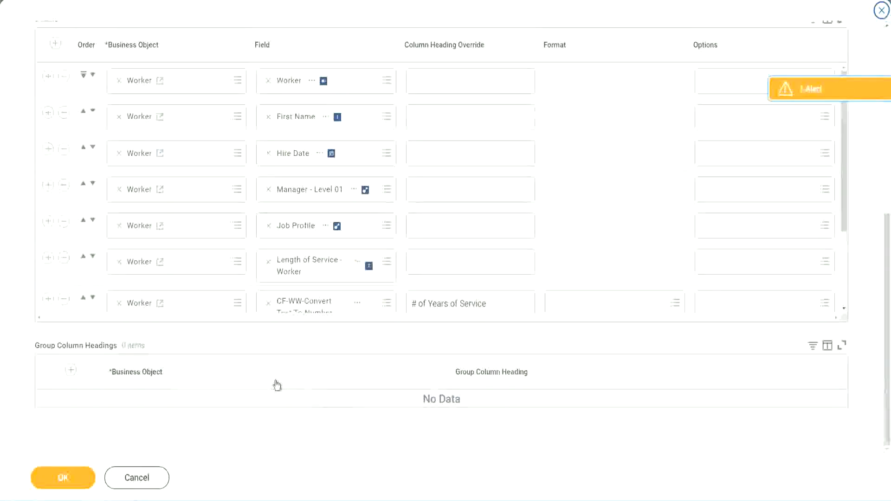
scroll(158, 253, "down", 3)
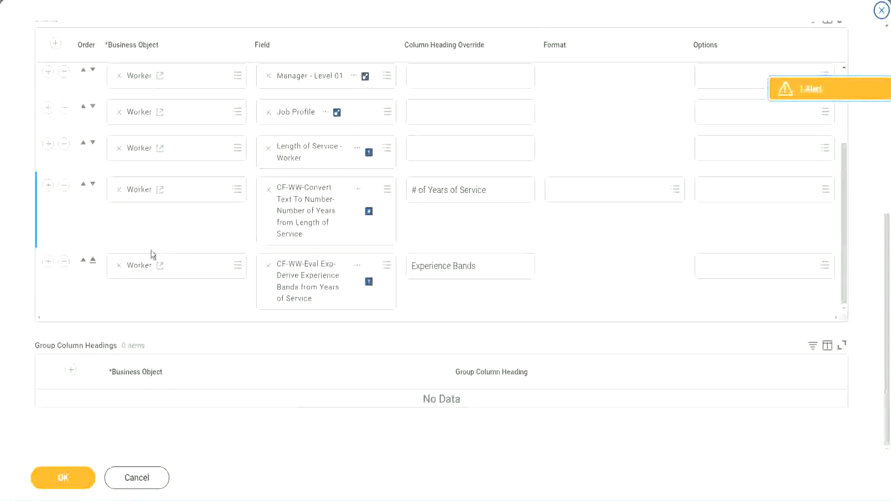
left_click(47, 261)
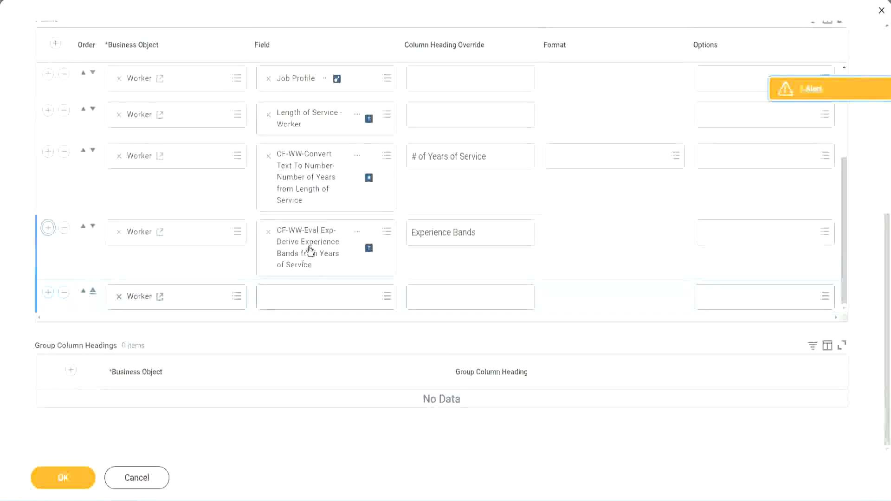
right_click(312, 253)
left_click(335, 297)
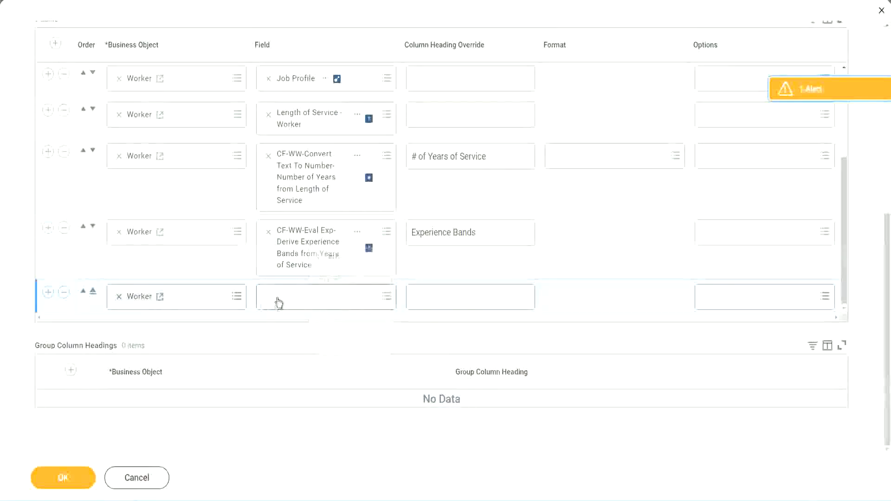
Search the new row's field for CF-WW-Eval Exp Band and select CF-WW-Eval Exp Band-Determine Experience Bands from Years of Service.
left_click(332, 302)
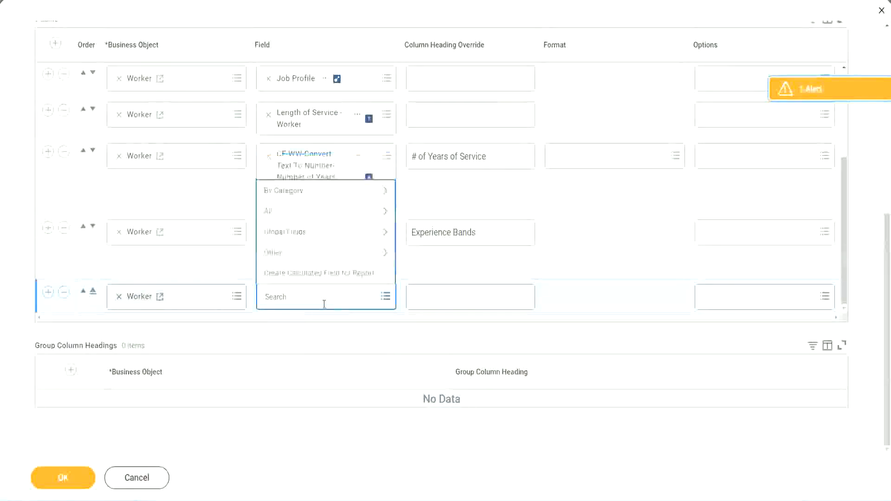
key("ctrl+v")
left_click_drag(326, 294, 230, 295)
left_click(316, 297)
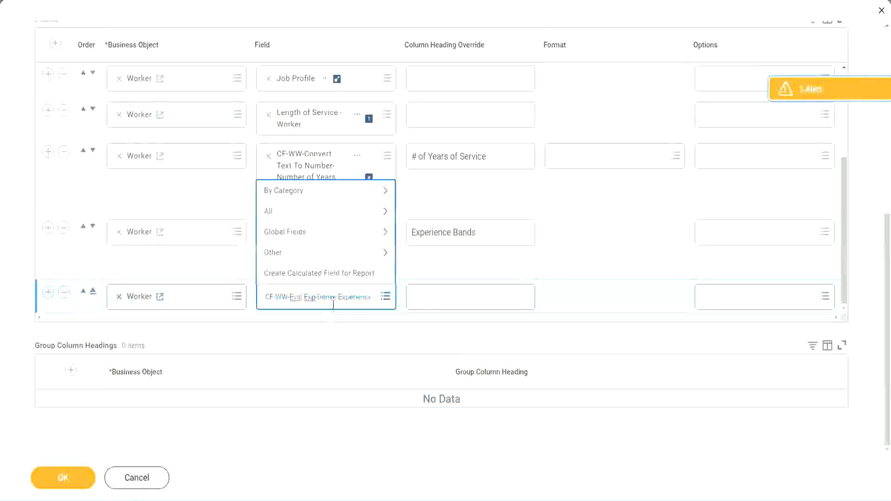
type("Band")
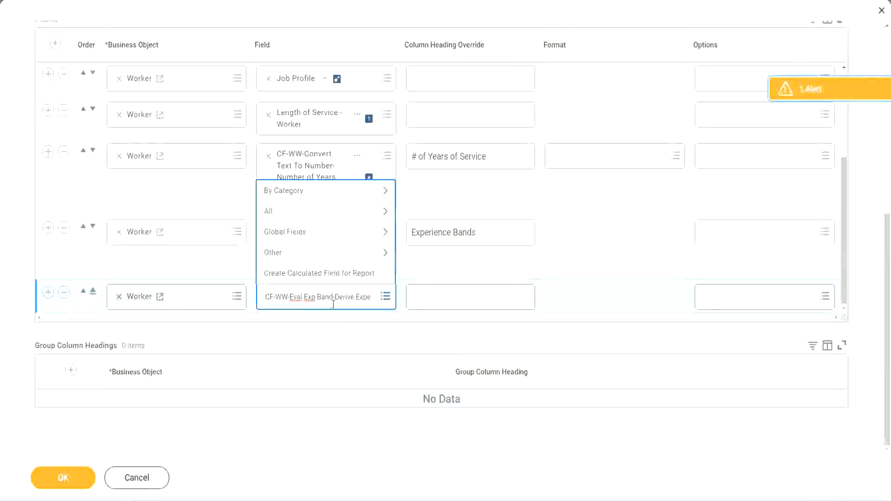
key("Delete")
key("Delete")
key("Delete")
key("Delete")
key("Delete")
key("Delete")
key("Delete")
key("Delete")
key("Delete")
key("Delete")
key("Delete")
key("Delete")
key("Delete")
key("Delete")
key("Delete")
key("Delete")
key("Delete")
key("Delete")
key("Delete")
key("Delete")
key("Delete")
key("Delete")
key("Delete")
key("Delete")
key("Delete")
key("Delete")
key("Delete")
key("Delete")
key("Delete")
key("Delete")
key("Delete")
key("Delete")
key("Delete")
key("Delete")
key("Delete")
key("Delete")
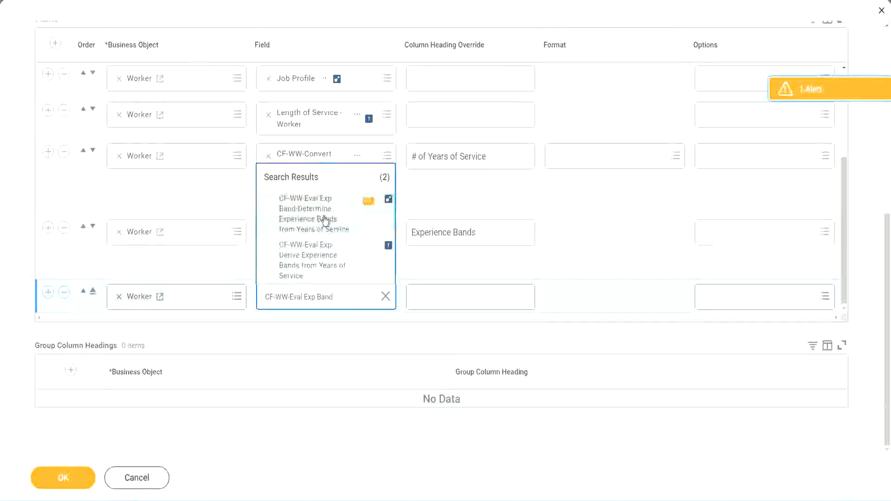
left_click(325, 220)
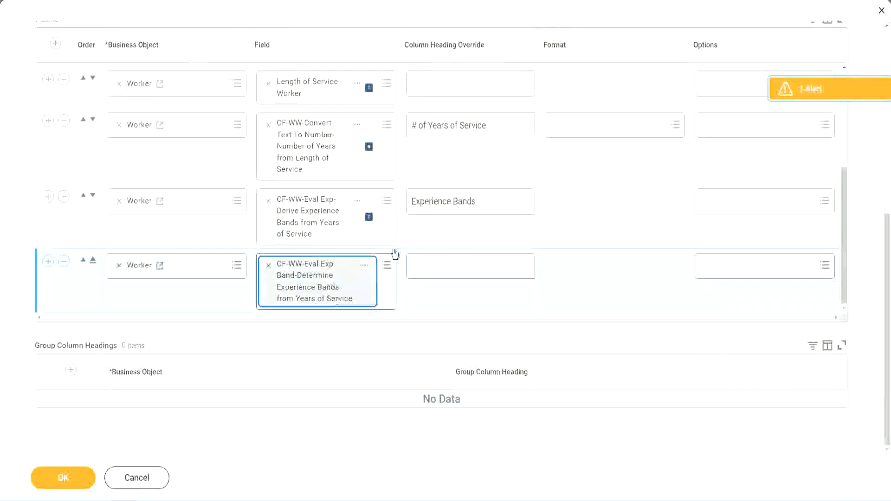
Set the new column's heading override to Experience Bands (Eval Exp Bands), reusing the heading text of the row above.
left_click(491, 202)
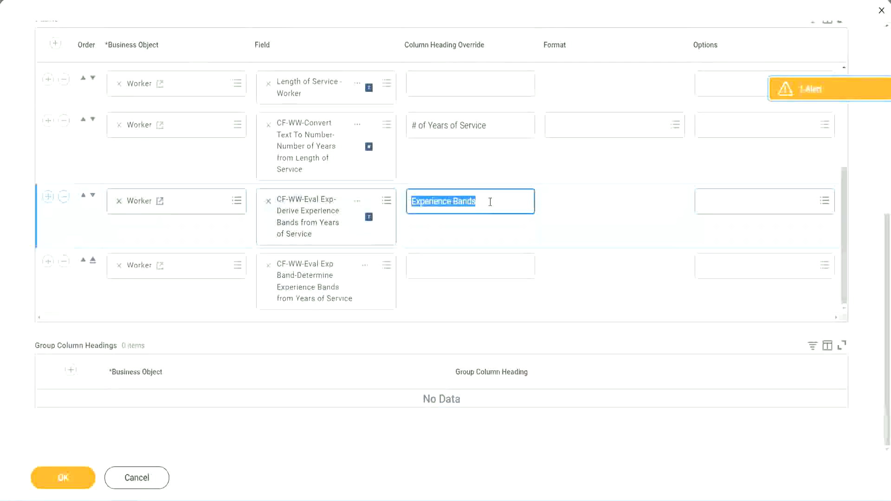
left_click(433, 265)
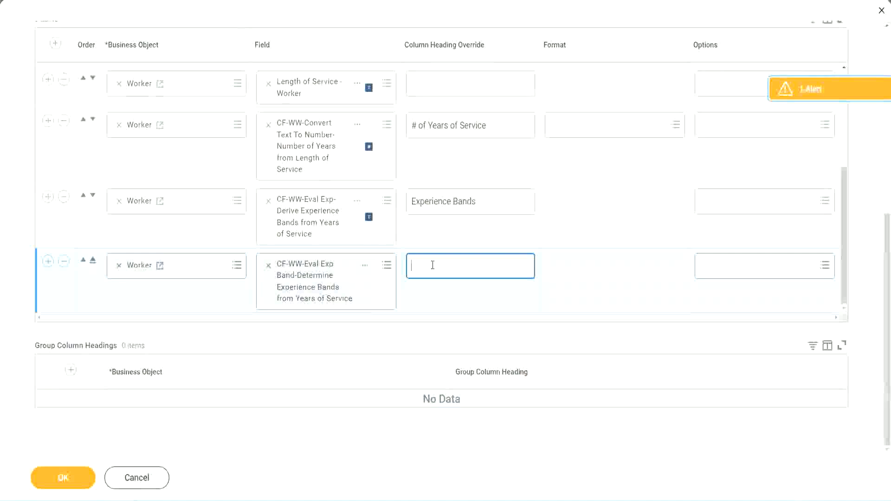
key("ctrl+v")
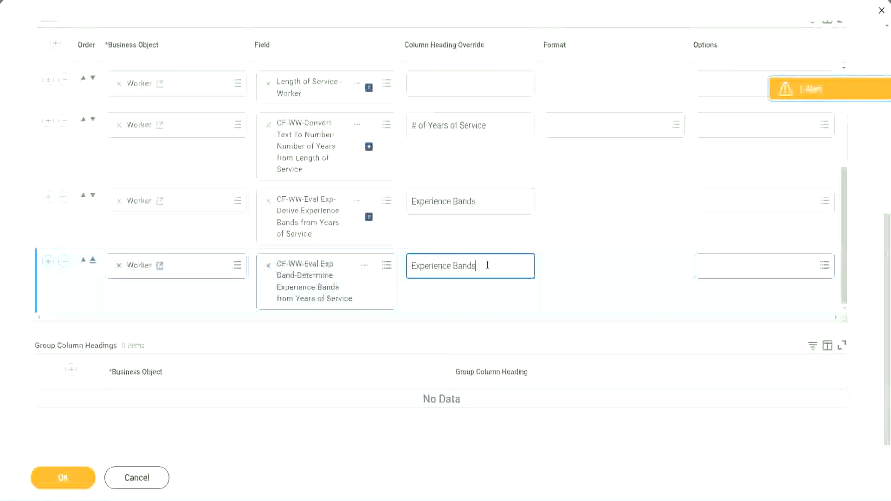
type("(")
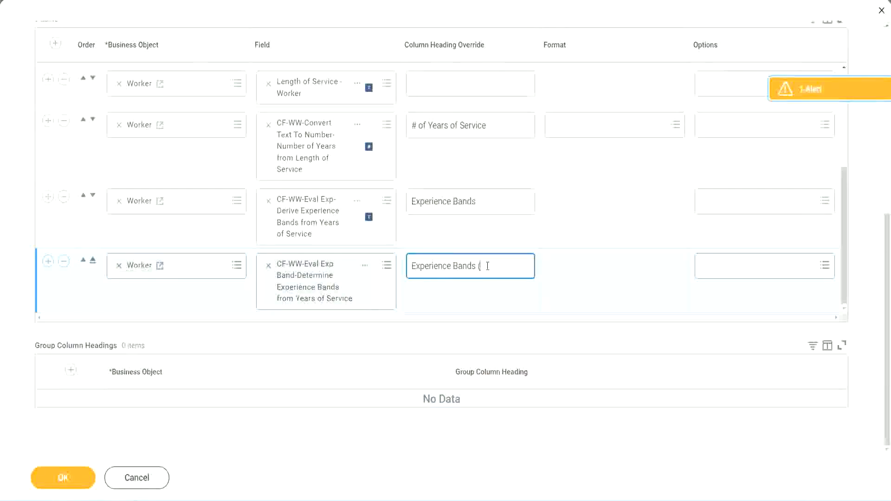
type("Eval Exp Bands)")
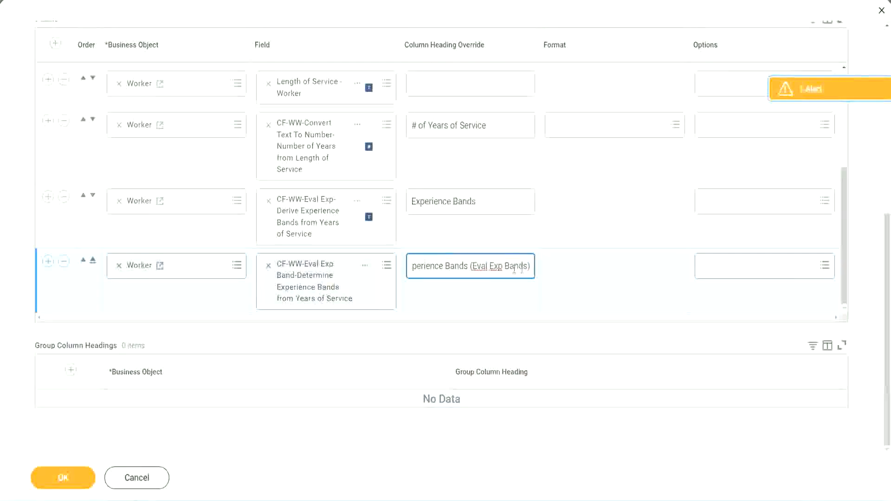
double_click(497, 266)
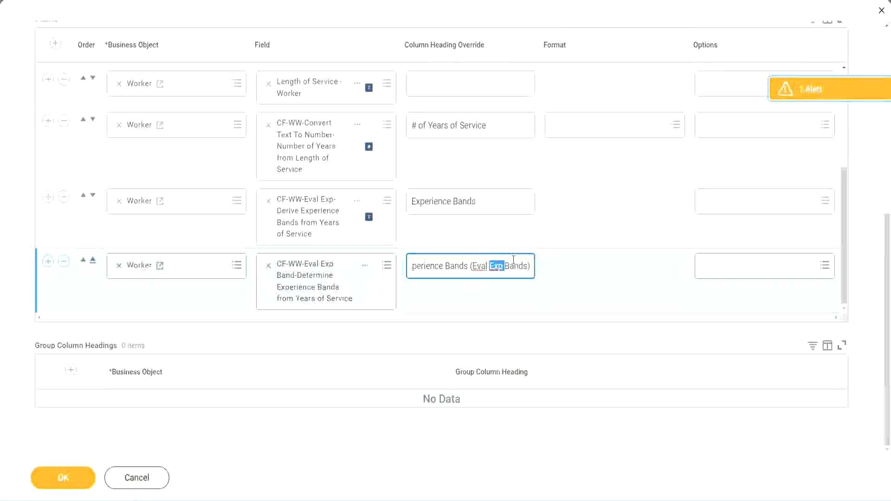
left_click(514, 260)
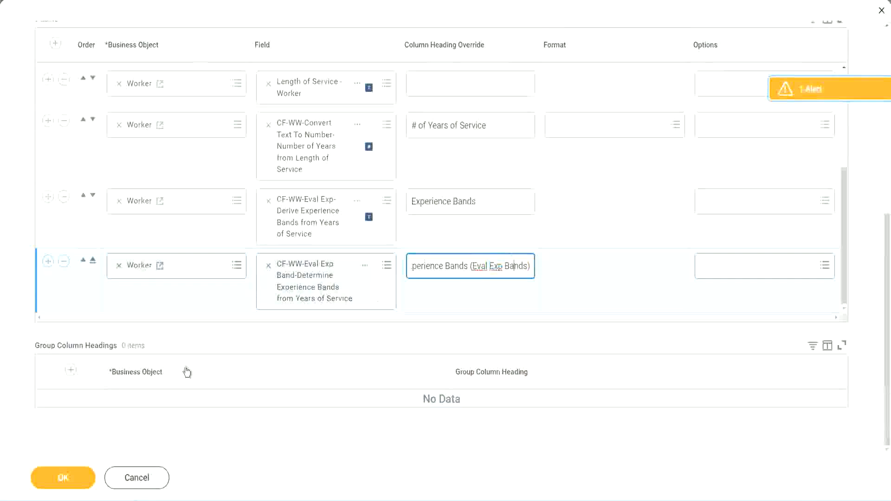
Save the changes to the WW Employee Details report and run it.
left_click(70, 482)
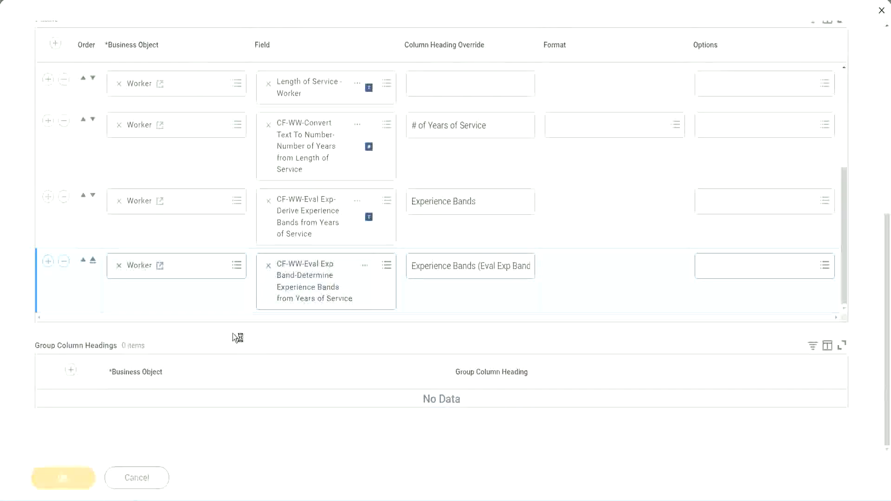
left_click(102, 472)
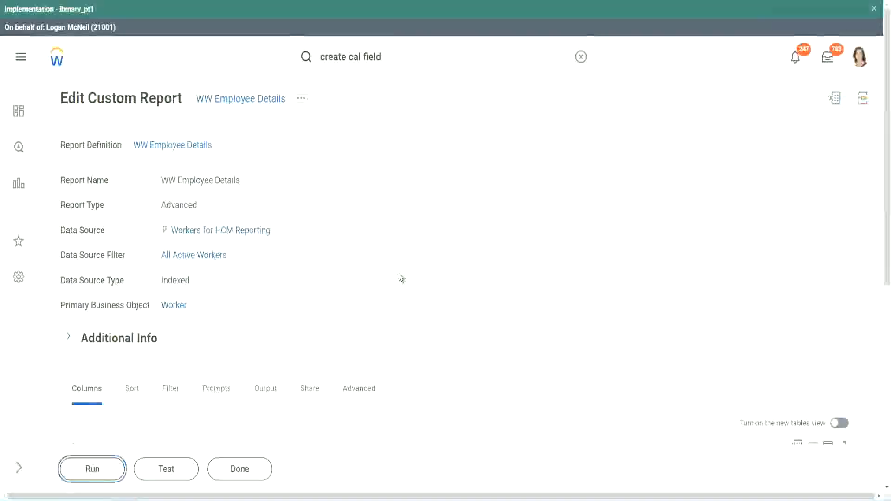